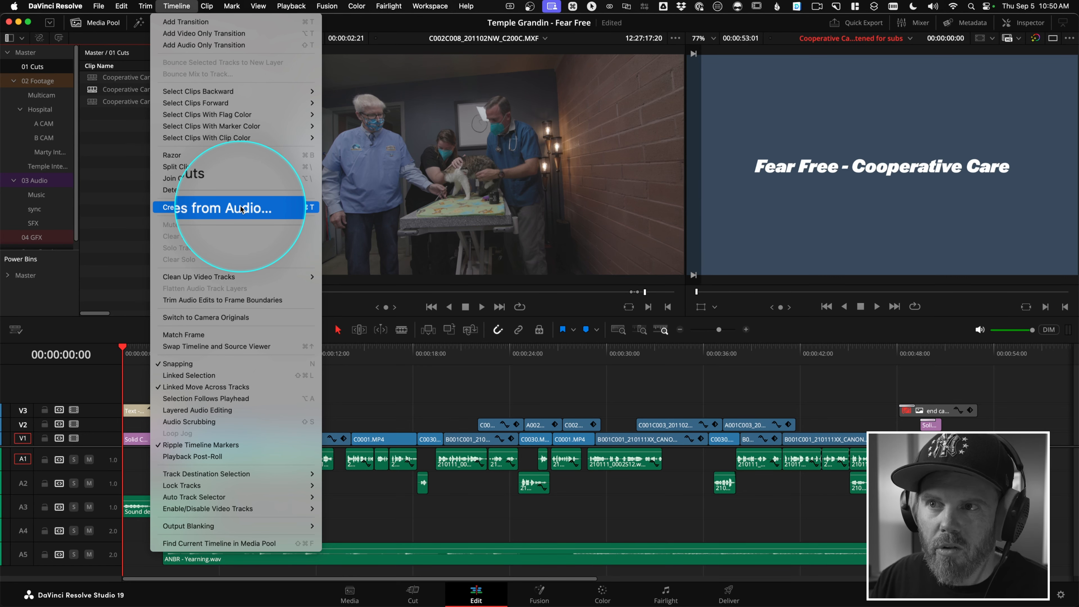
- Create subtitles from the timeline's audio using Auto language, the Subtitle Default preset, 42 characters per line and single lines
left_click(138, 241)
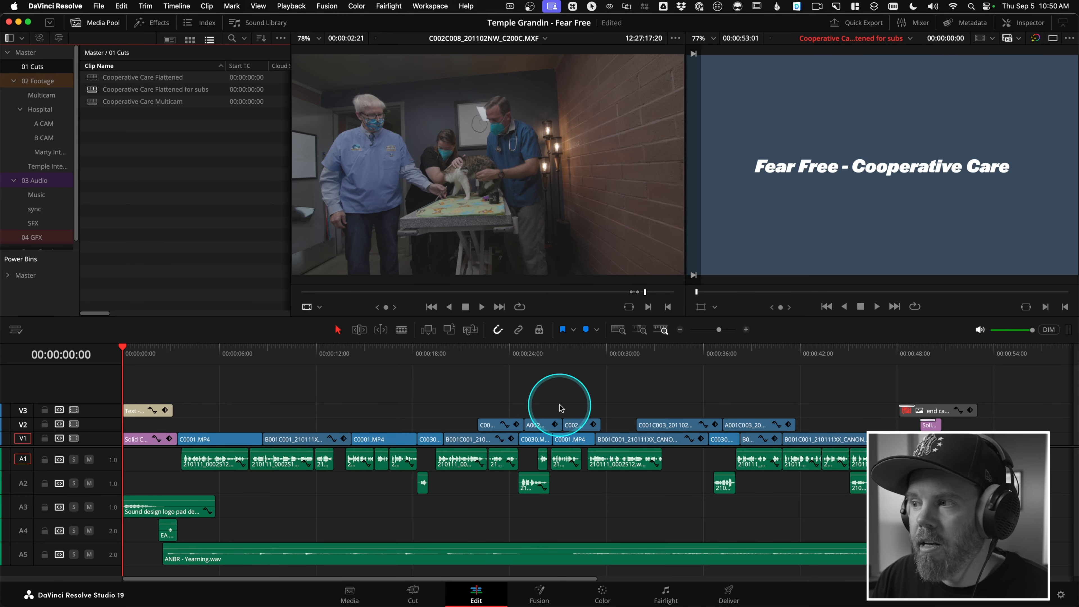
left_click_drag(183, 354, 286, 362)
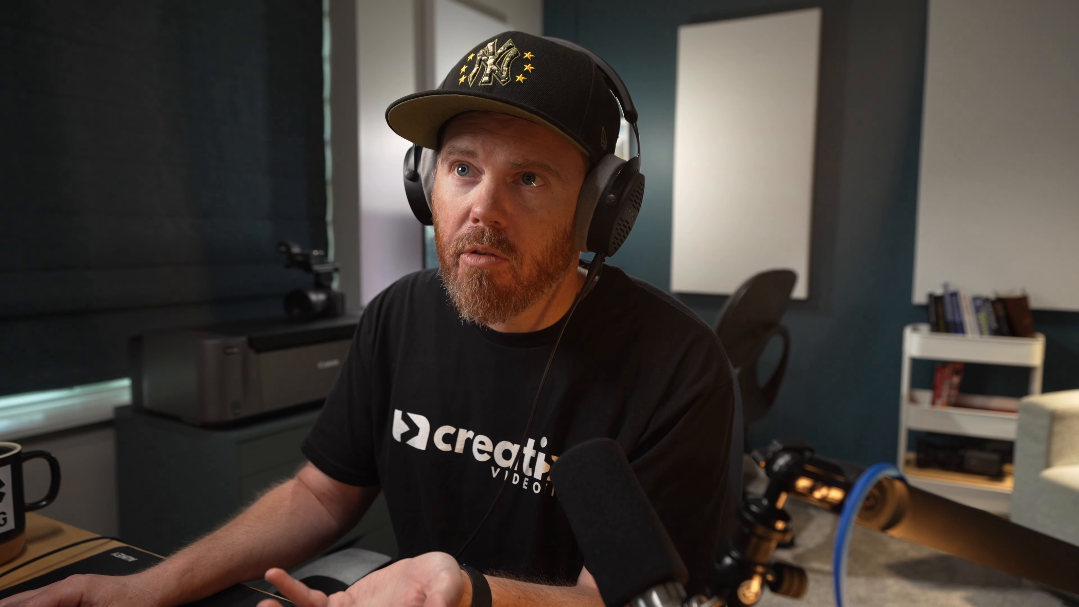
left_click(182, 26)
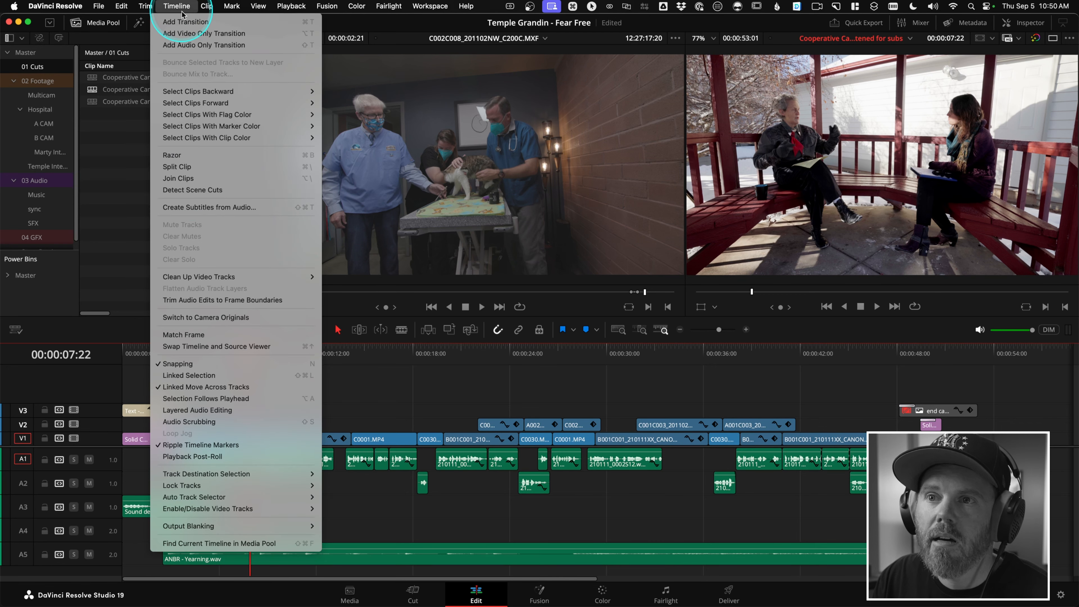
left_click(214, 207)
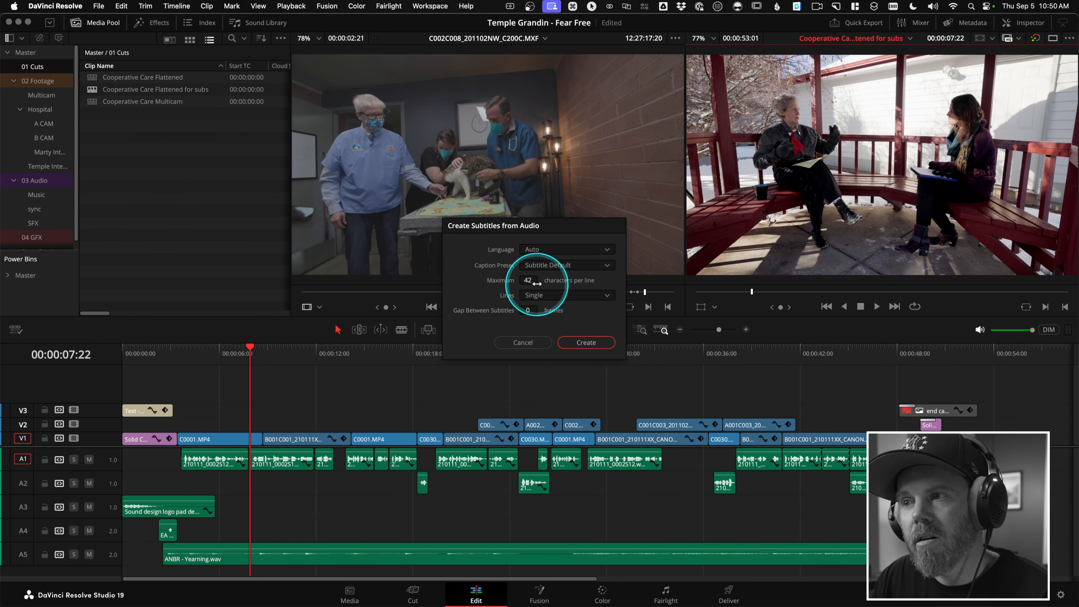
left_click(579, 343)
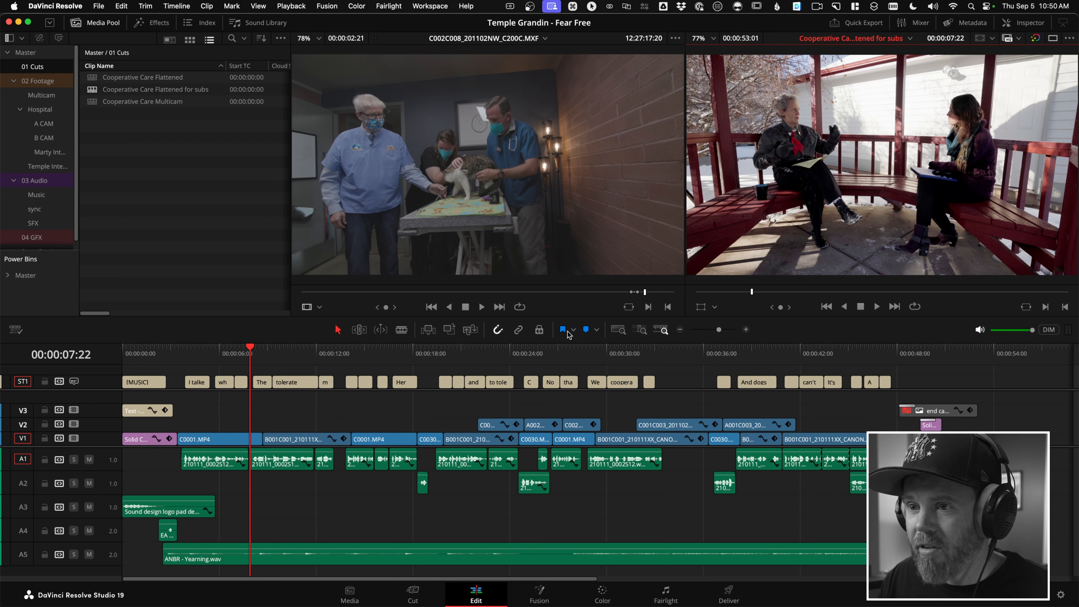
- Play back the section around 12 seconds to check the generated subtitles against the speech
left_click(275, 356)
scroll(276, 357, "up", 3)
key("space")
key("space")
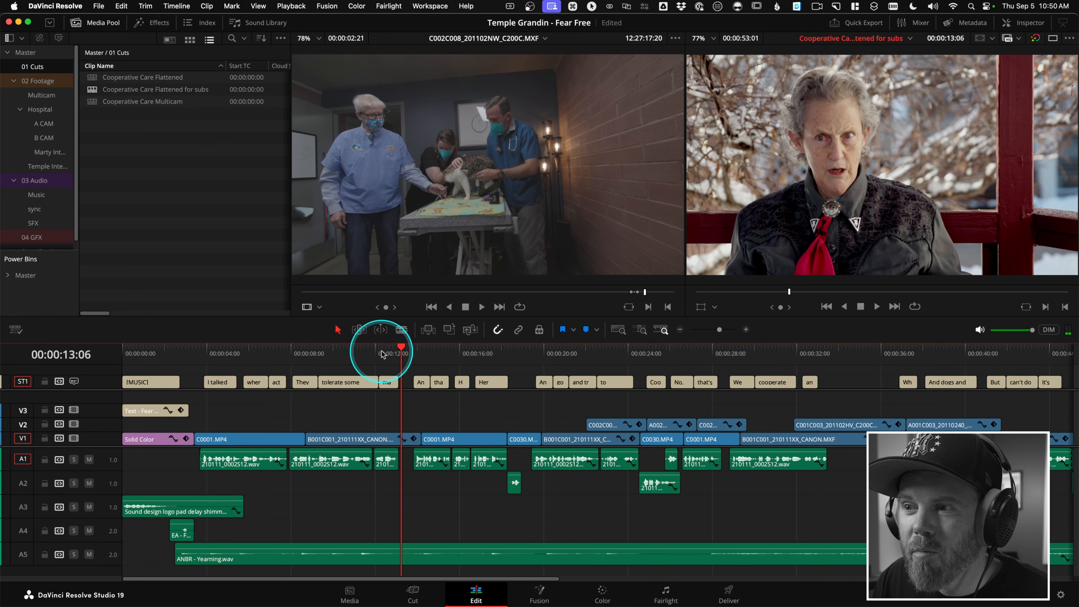
left_click(364, 354)
key("space")
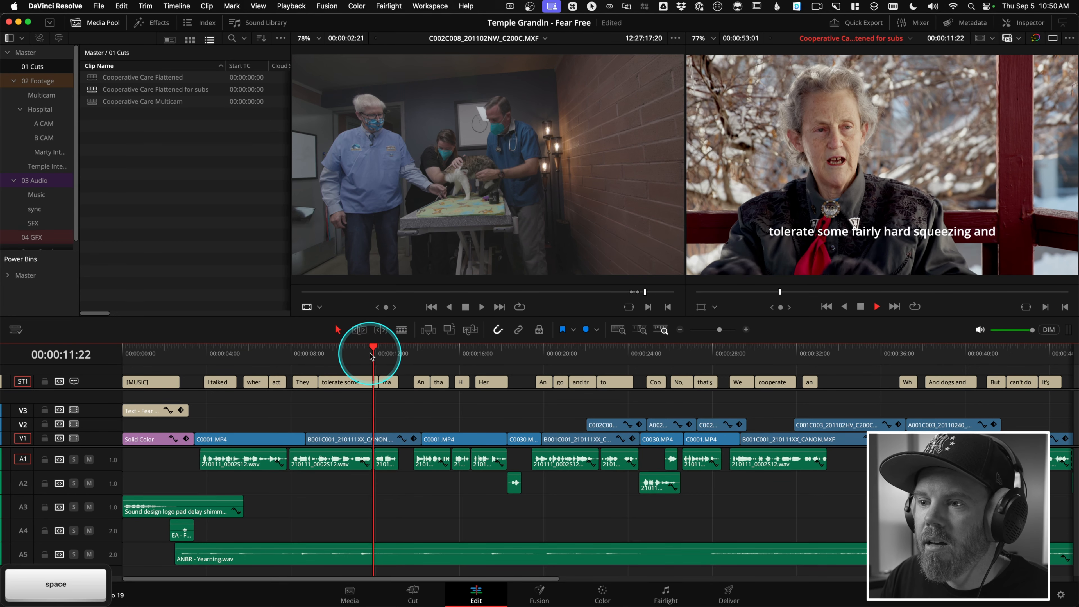
key("space")
scroll(390, 360, "up", 3)
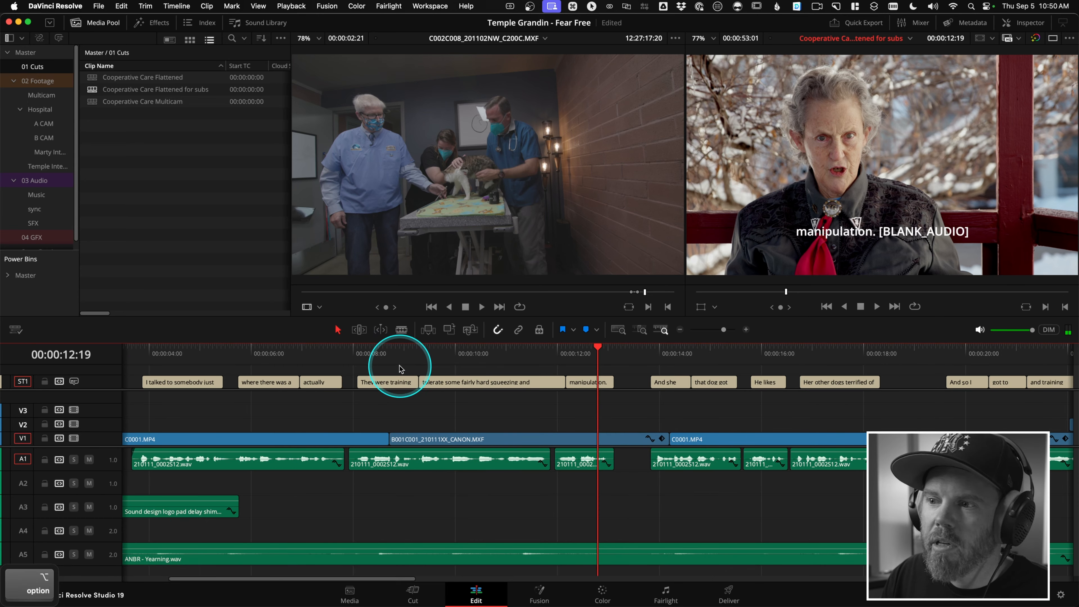
left_click(576, 359)
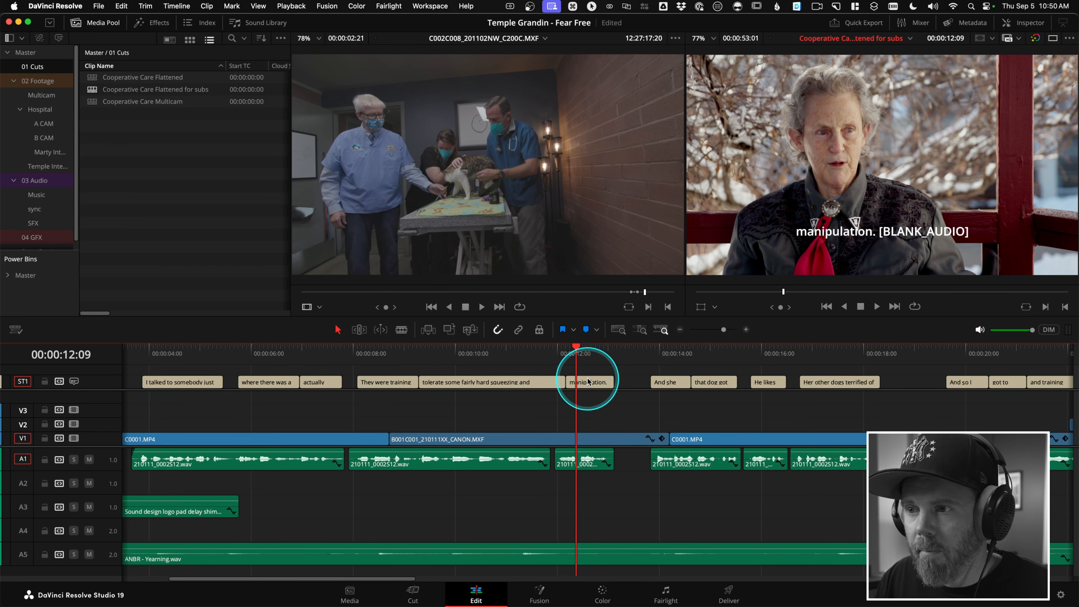
- Mark an in-to-out range around the "manipulation." subtitle up to 00:00:13:13, and clear the marks
left_click_drag(573, 351, 544, 349)
key("i")
left_click(635, 349)
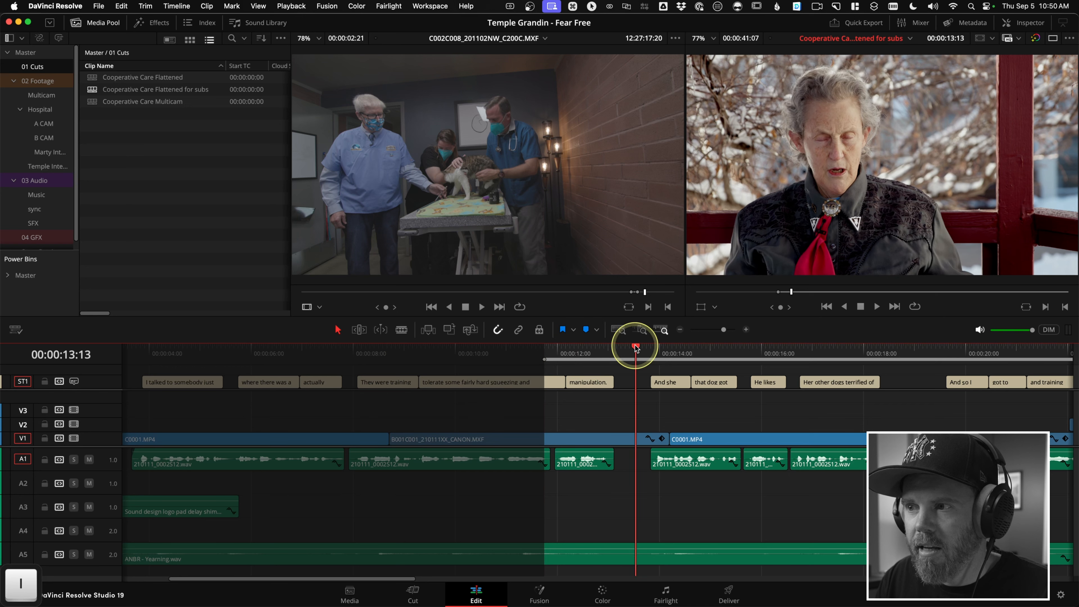
key("o")
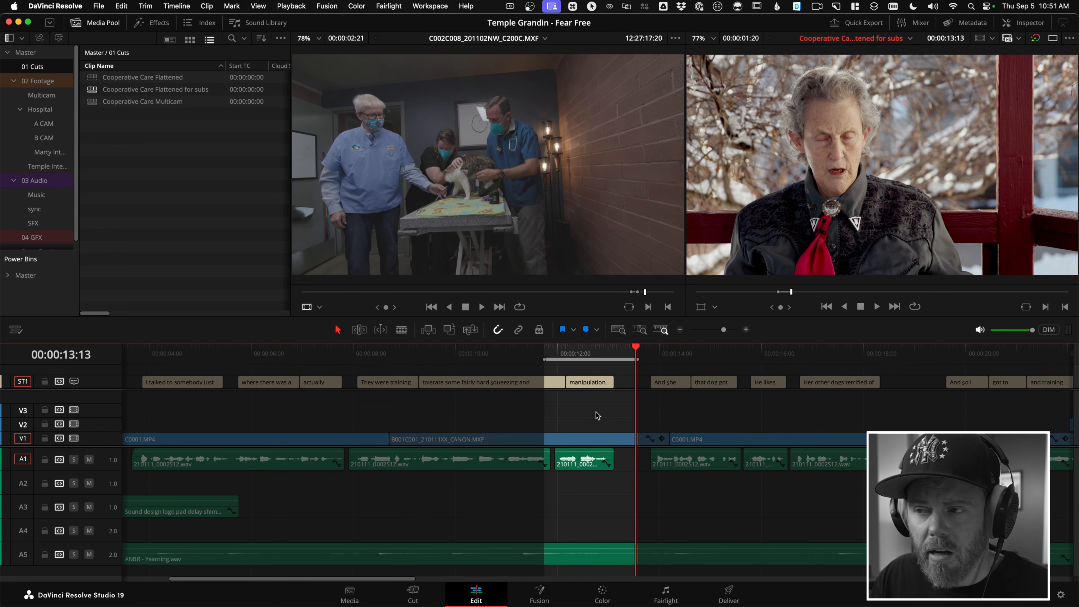
key("alt+x")
- Remove the text "[BLANK_AUDIO]" from the "manipulation." subtitle's caption
left_click(587, 359)
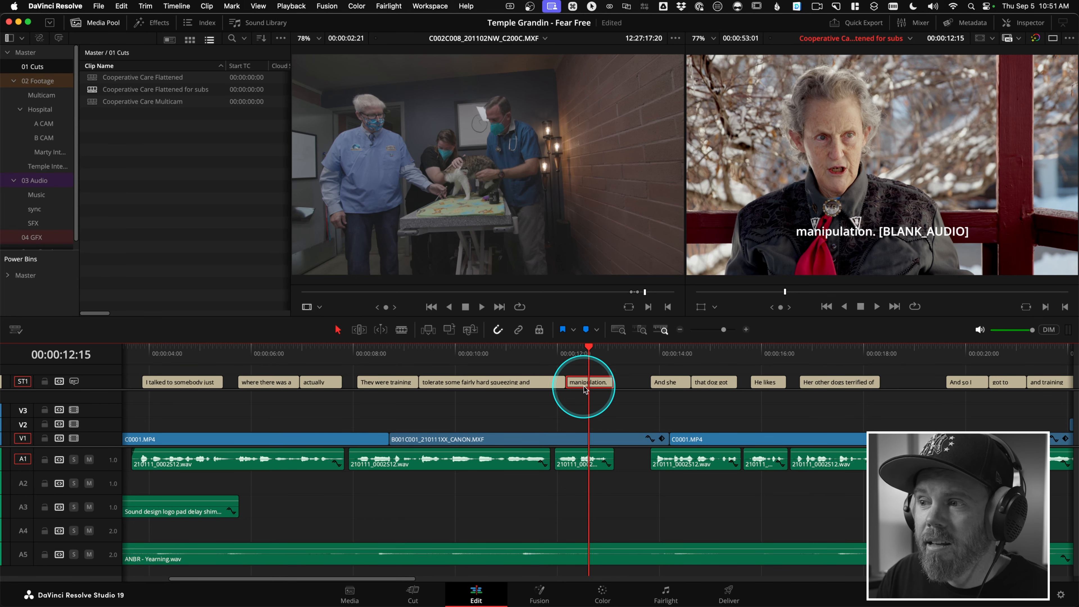
double_click(585, 382)
left_click_drag(965, 141, 910, 141)
key("BackSpace")
- Roll the edit point between the "tolerate some fairly hard squeezing and" and "manipulation." subtitles slightly earlier
left_click(523, 357)
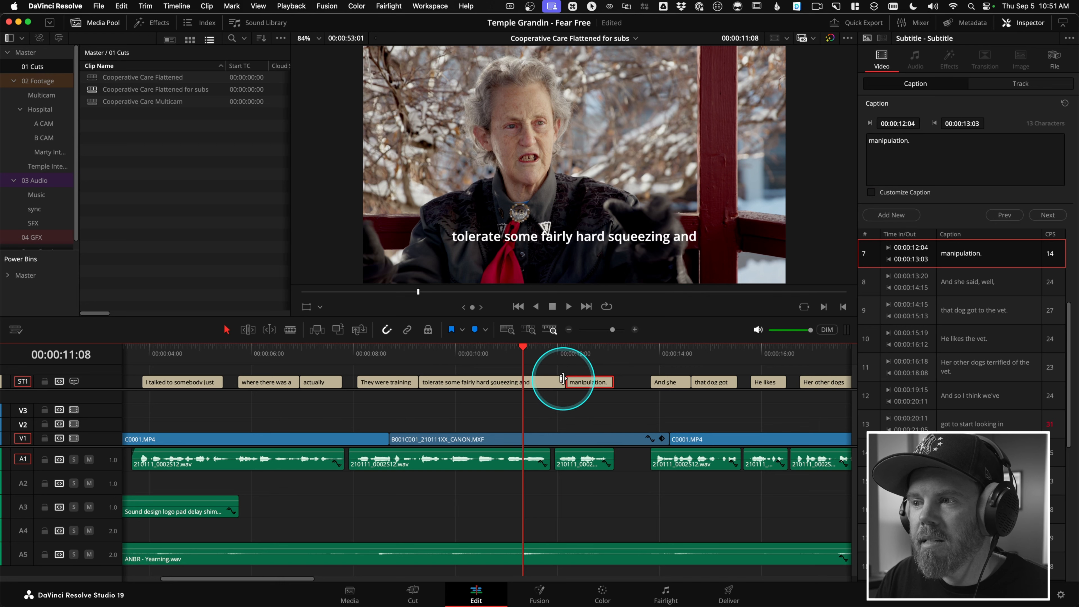
mouse_move(566, 380)
left_mouse_down()
mouse_move(522, 381)
mouse_move(559, 384)
left_mouse_up()
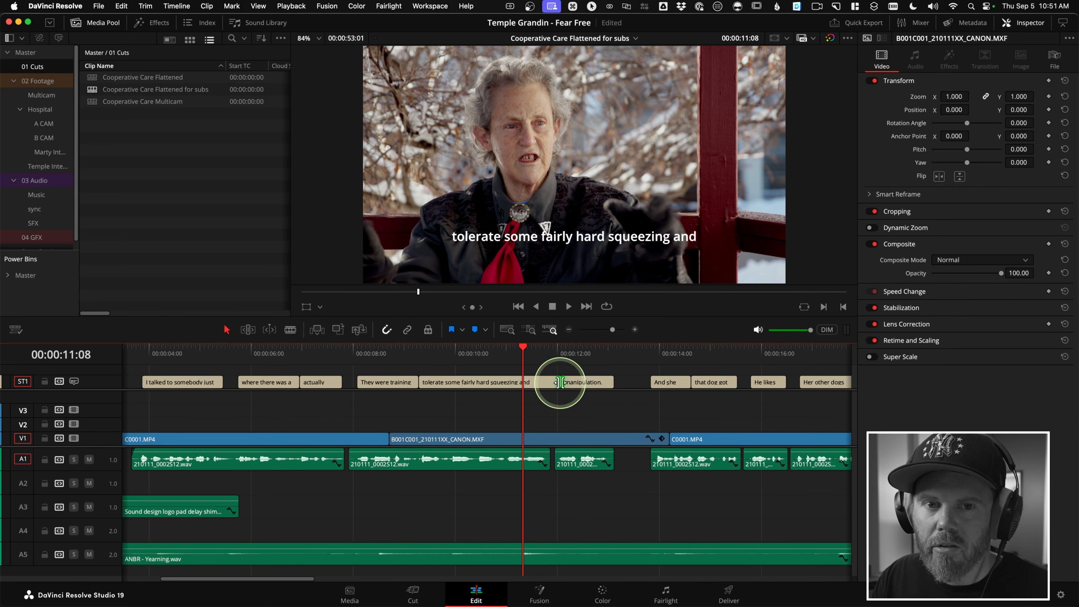
left_click(600, 364)
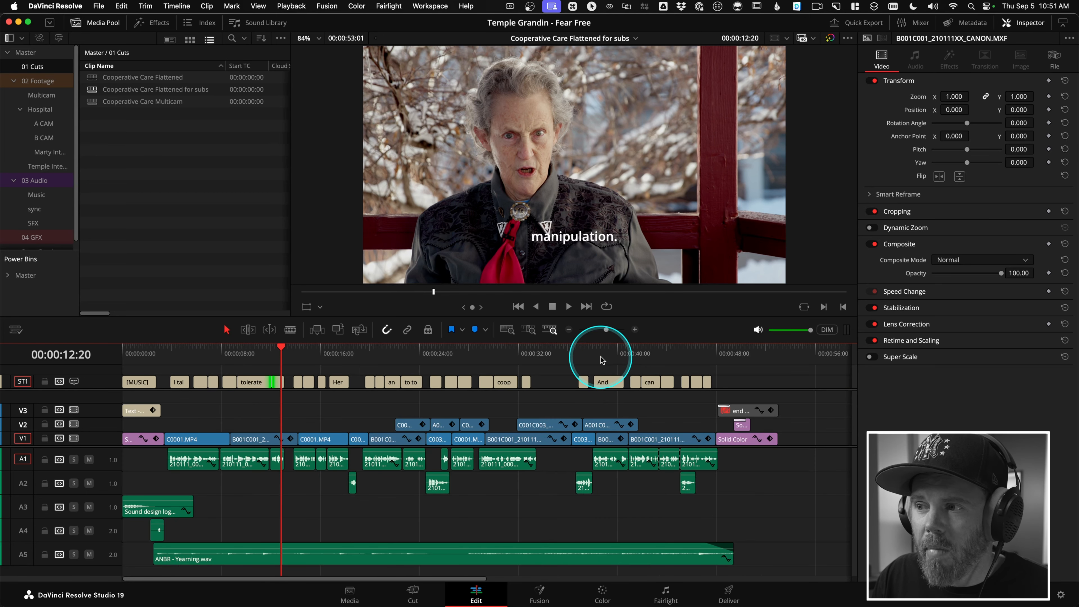
key("z")
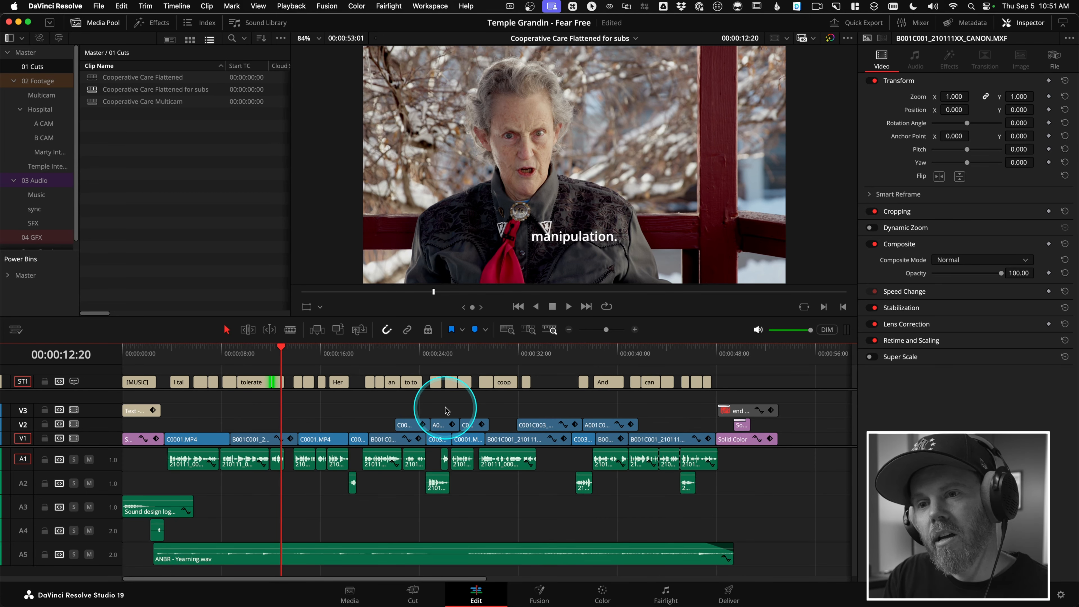
- Hide the Inspector to restore the side-by-side source and timeline viewers
left_click(178, 7)
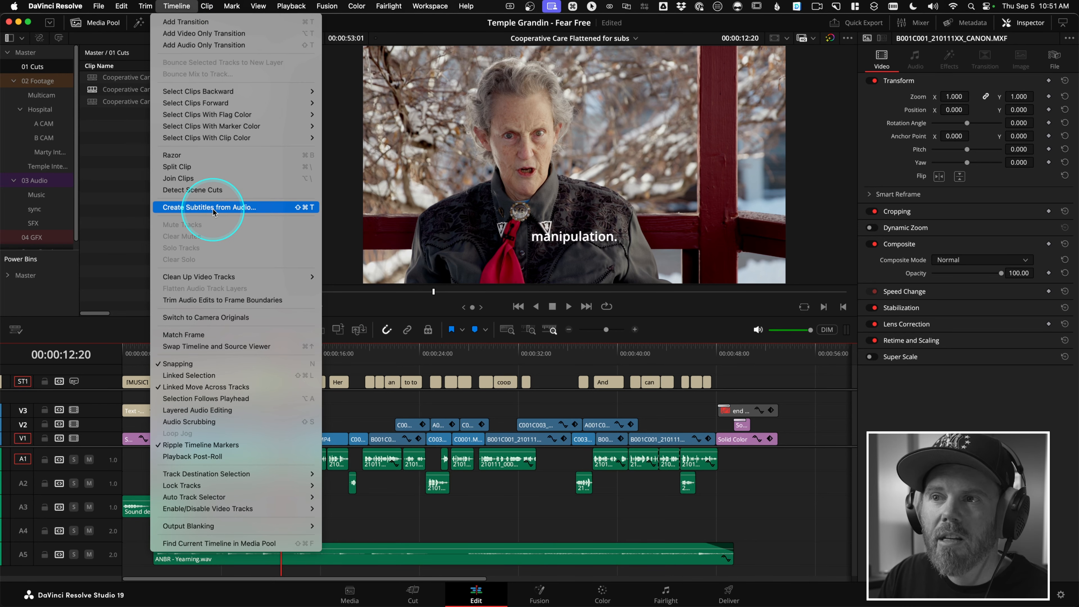
left_click(135, 196)
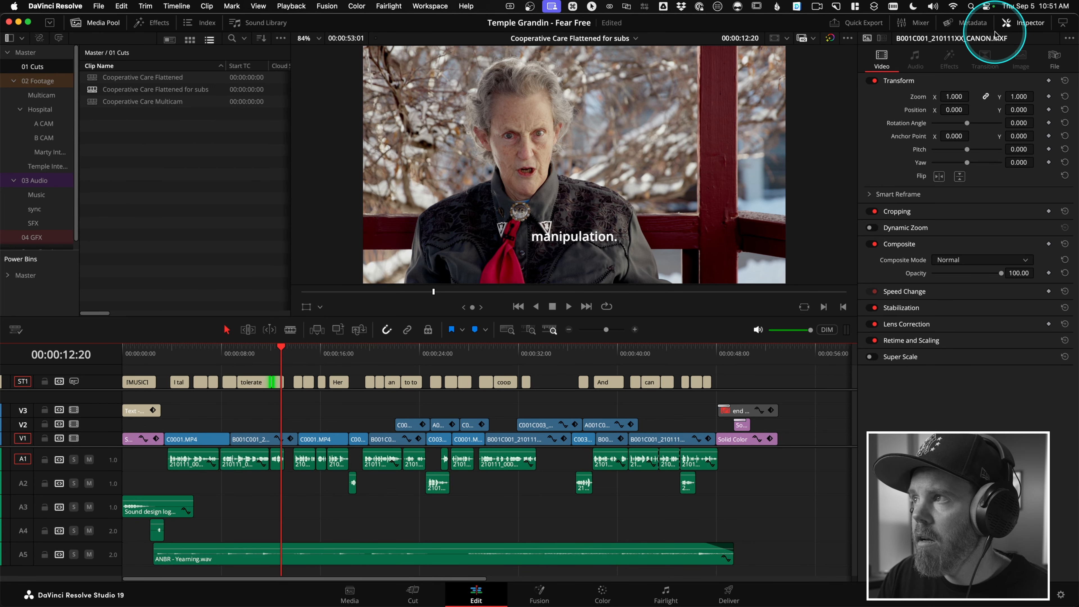
left_click(1021, 26)
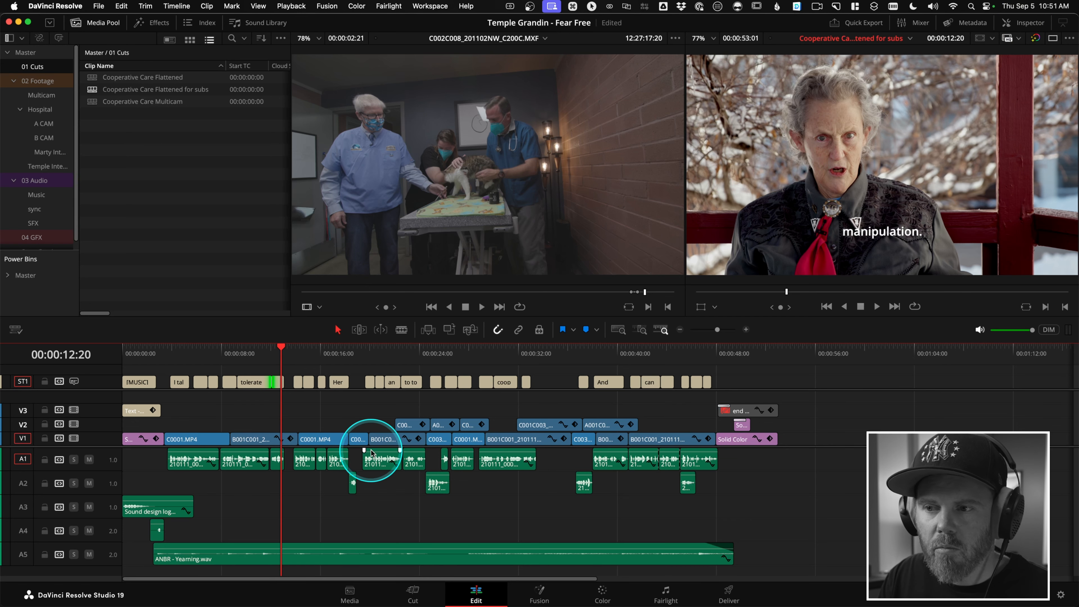
key("z")
- Increase the height of subtitle track ST1, and delete the track from the timeline
right_click(101, 383)
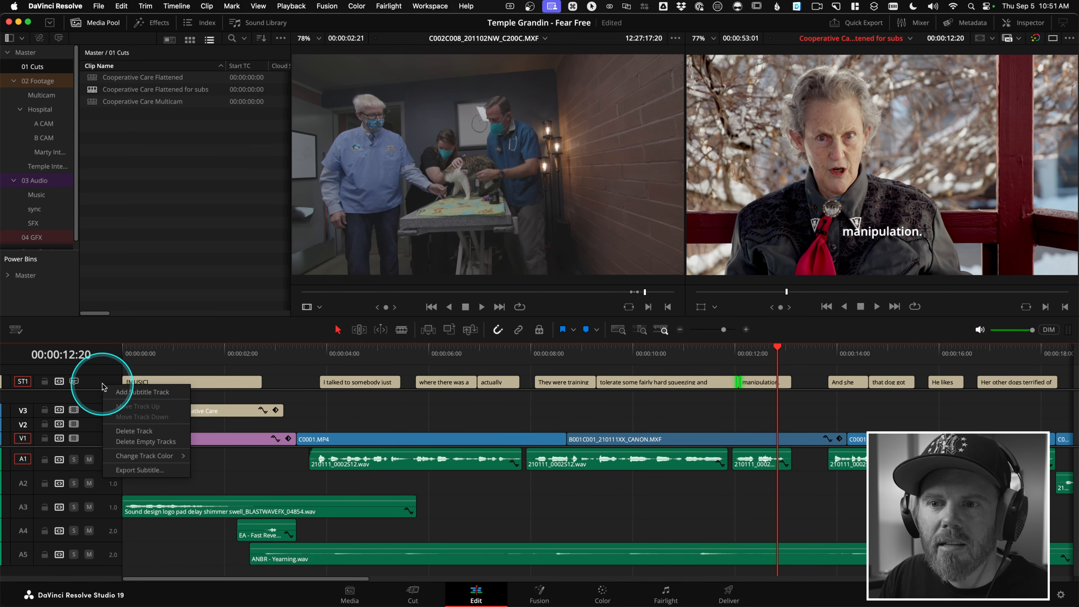
left_click(99, 387)
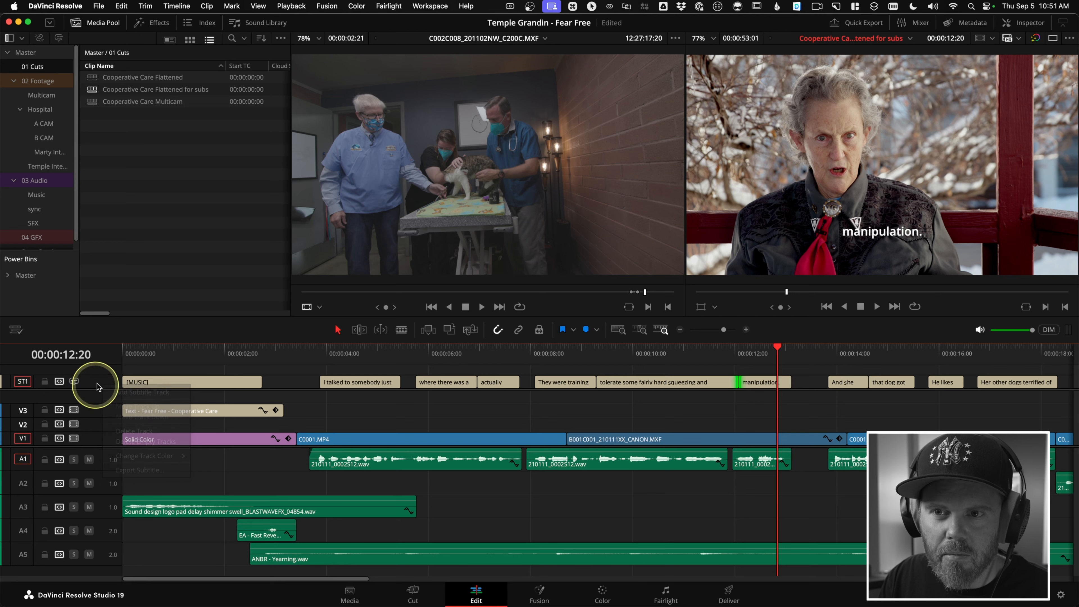
left_click_drag(101, 376, 102, 365)
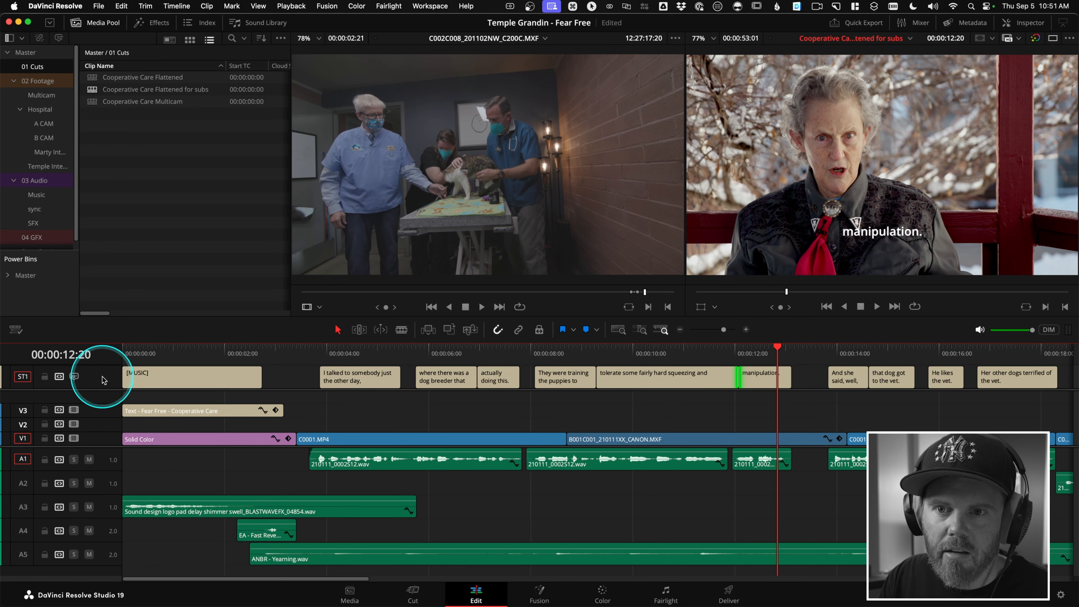
right_click(103, 376)
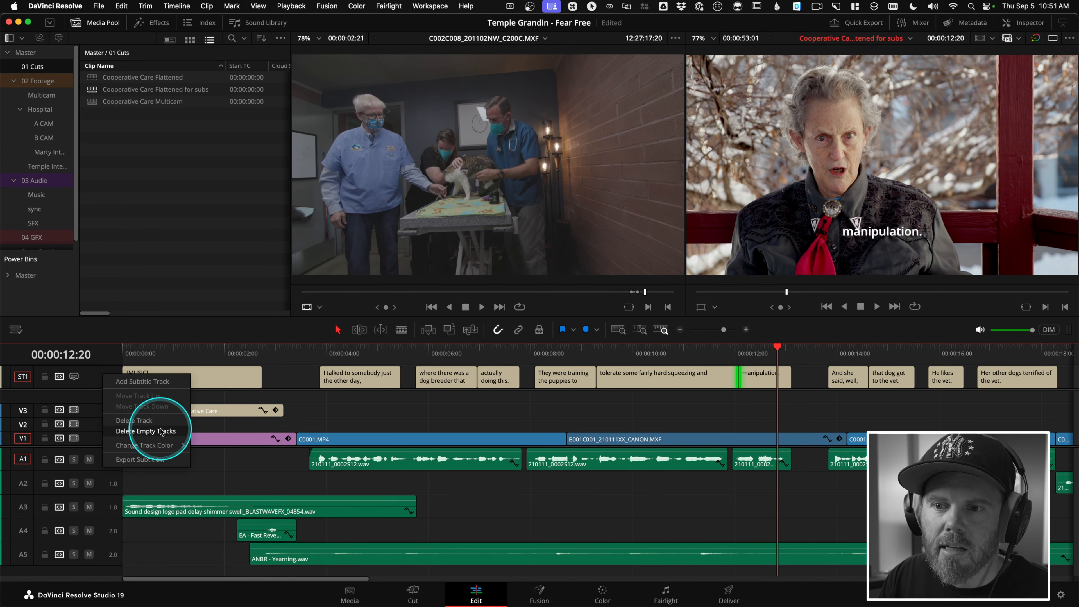
left_click(144, 421)
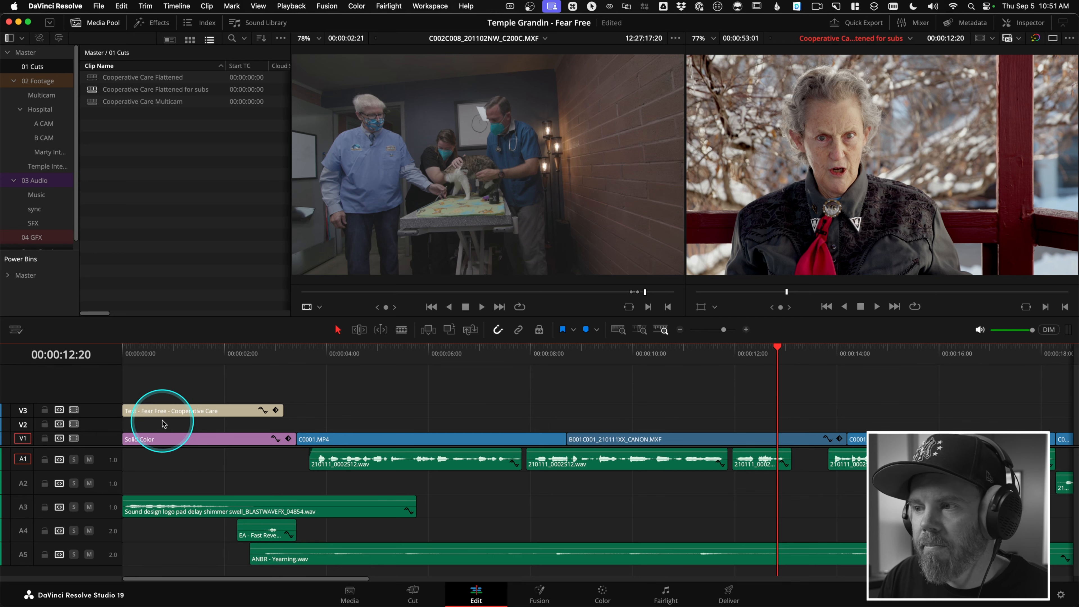
- Mark in and out points around the first voice clip on A1, ending at 00:00:07:17, and clear them
mouse_move(530, 372)
left_mouse_down()
mouse_move(385, 354)
mouse_move(402, 354)
mouse_move(309, 362)
mouse_move(515, 359)
left_mouse_up()
key("i")
key("o")
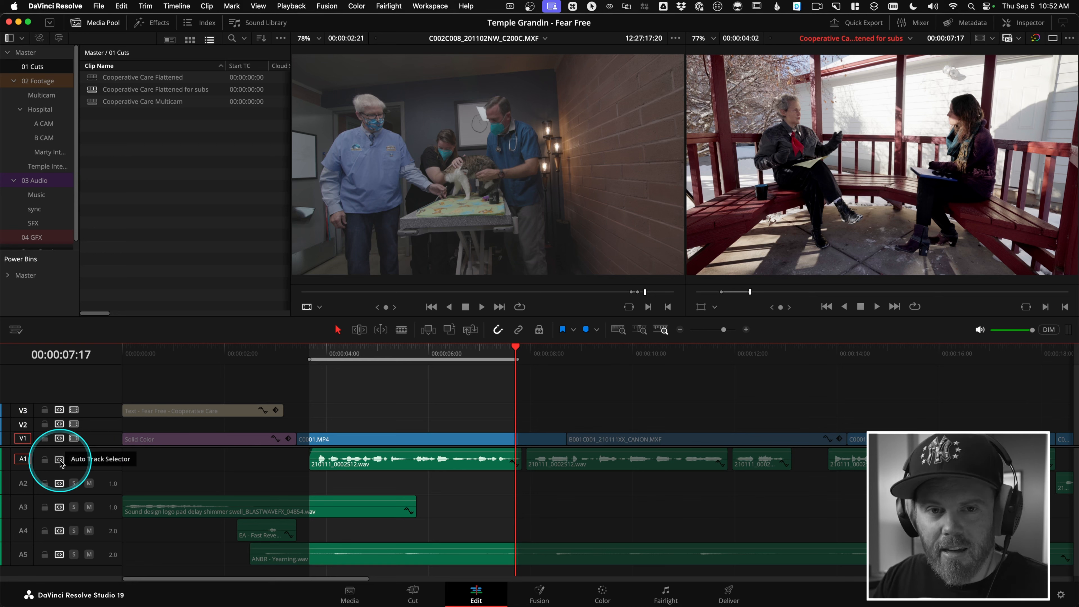
key("alt+x")
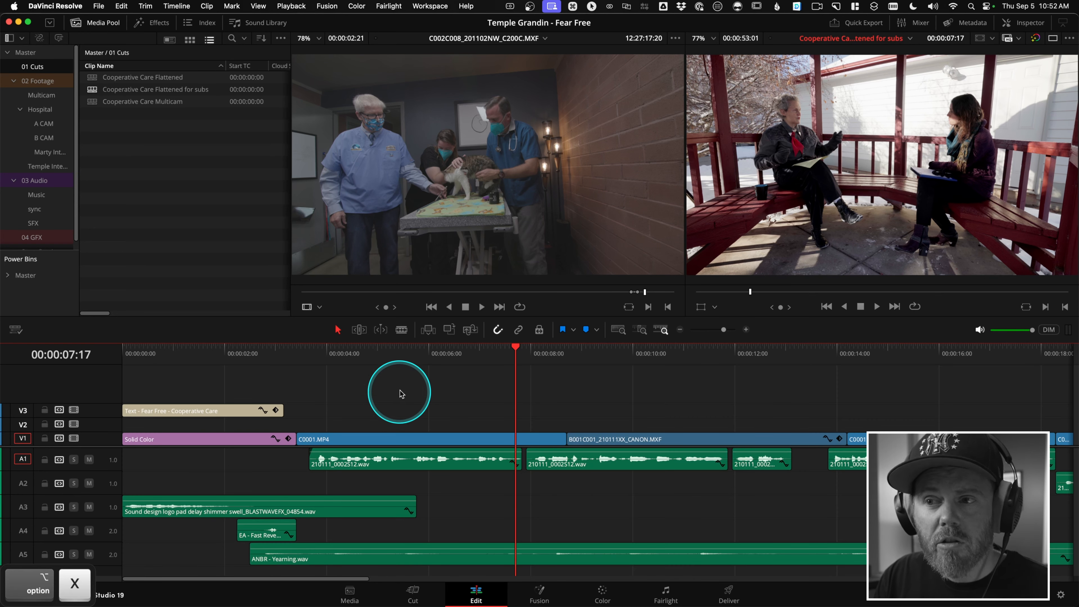
- Enable Selection Follows Playhead, and scrub across the first C0001.MP4 clip to check which clip gets selected
left_click(179, 6)
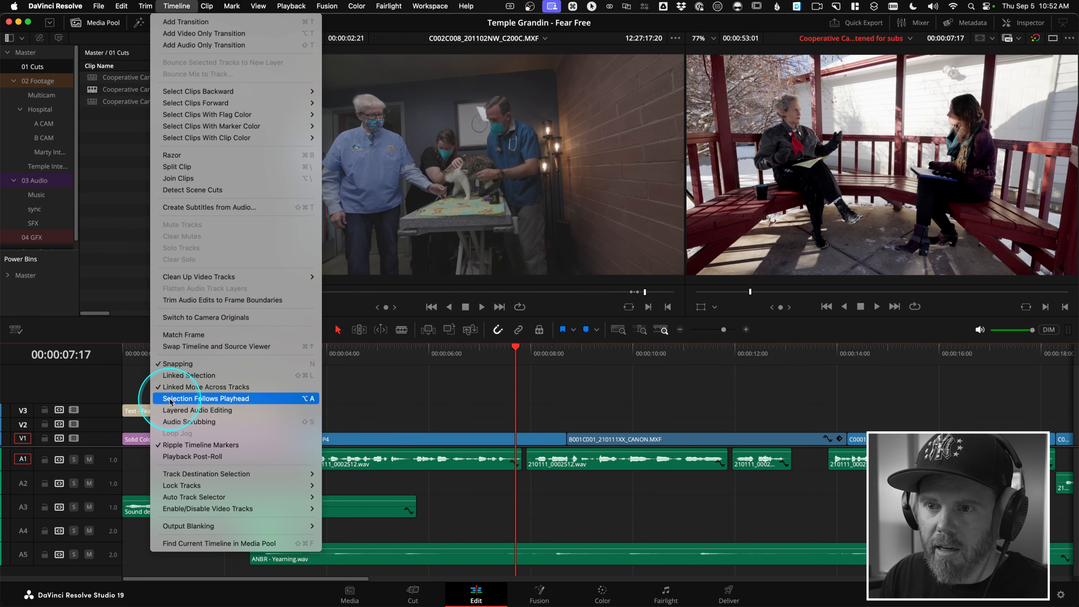
left_click(300, 400)
left_click_drag(366, 352, 415, 349)
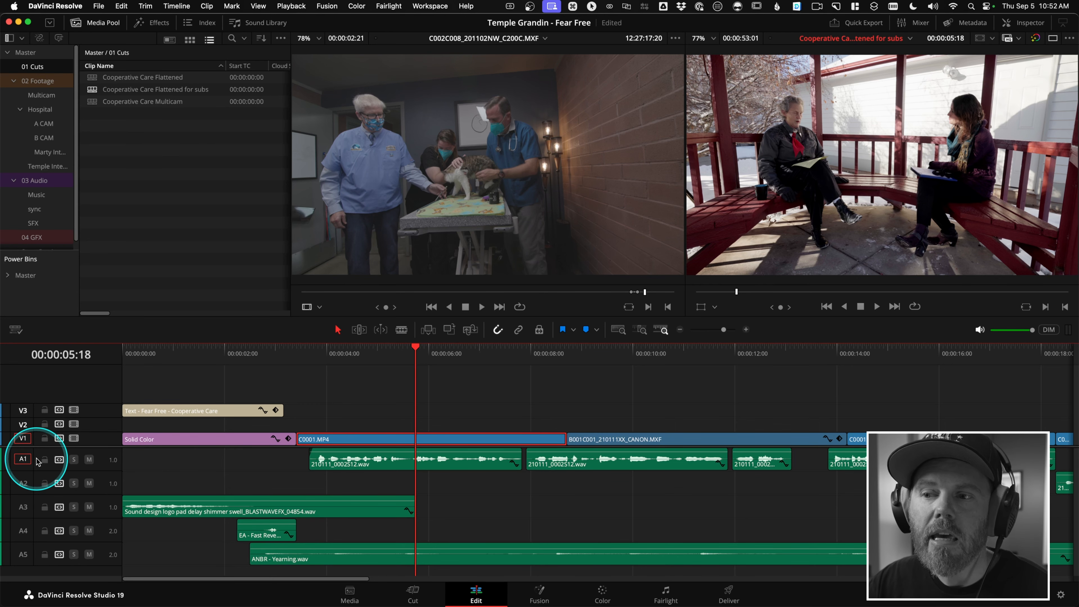
left_click_drag(465, 361, 375, 385)
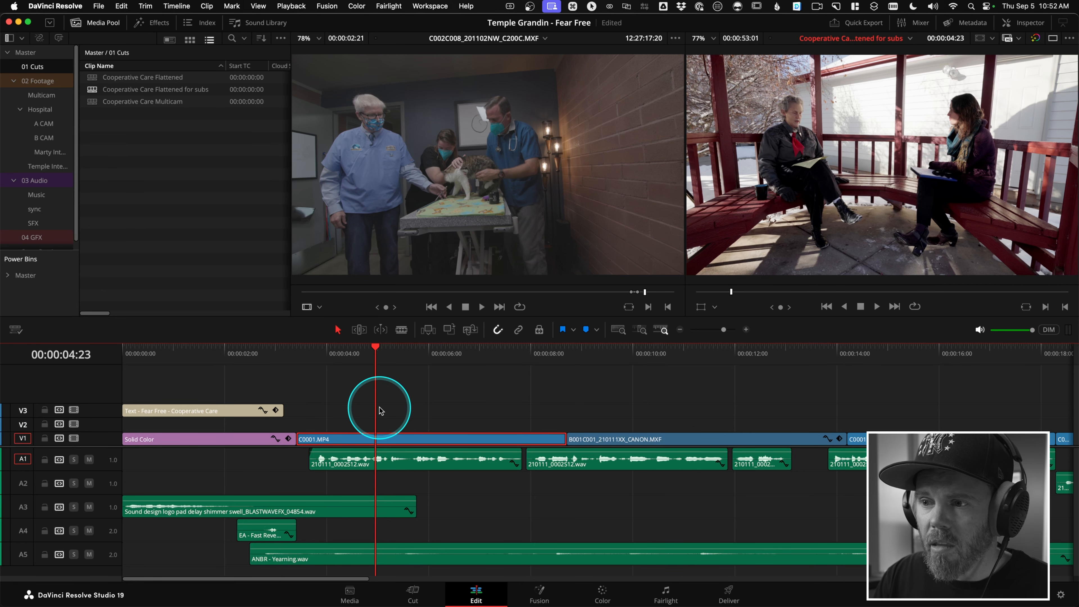
- Disable the auto track selectors on all tracks except A1, and place the playhead over the first A1 voice clip
left_click(59, 442, "alt")
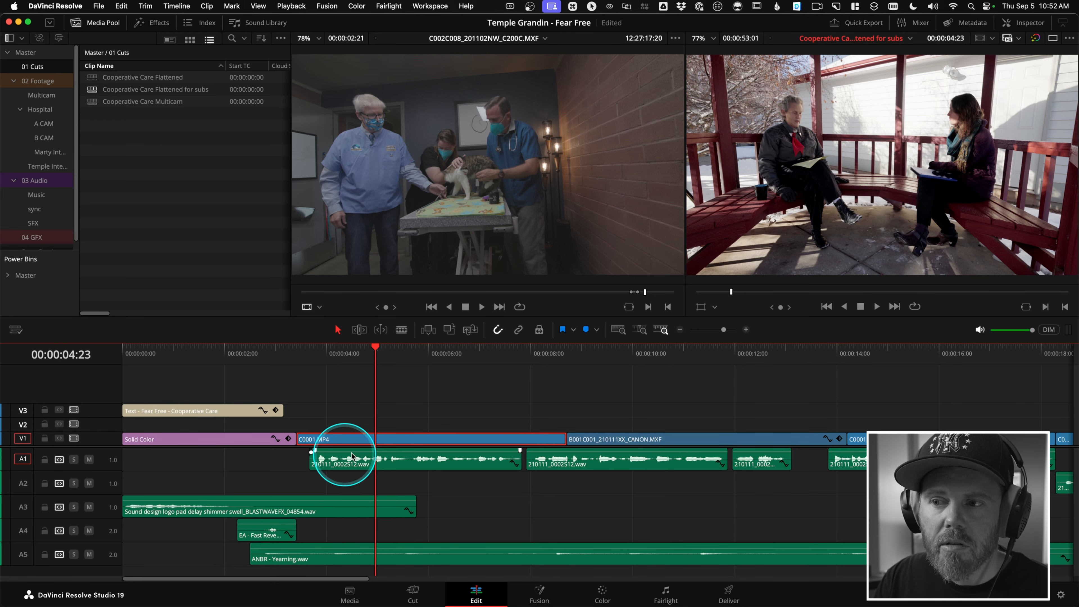
left_click(59, 460, "alt")
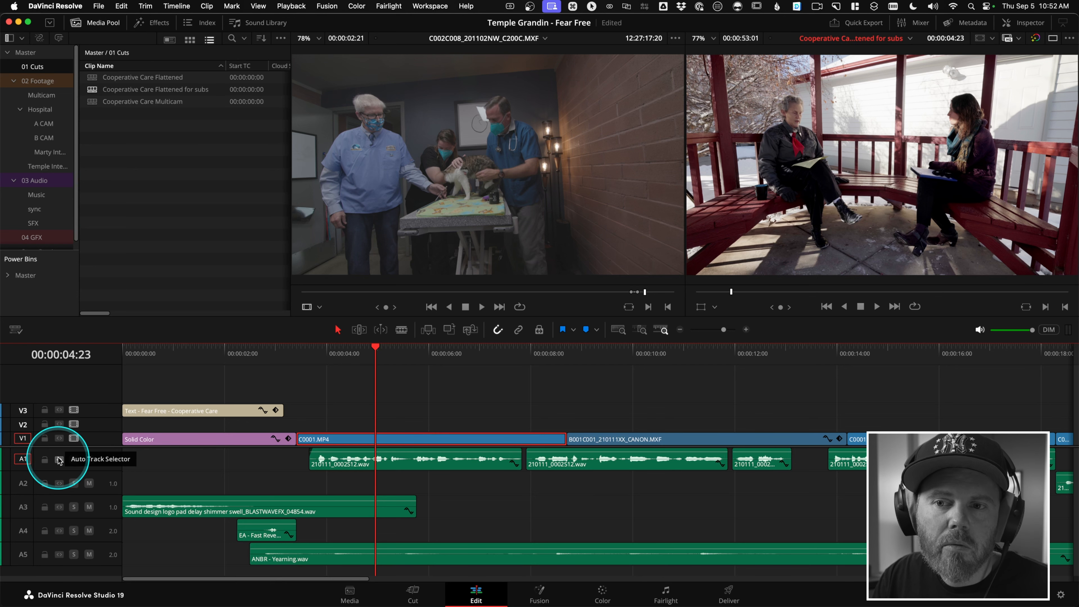
left_click(445, 396)
left_click_drag(418, 362, 359, 370)
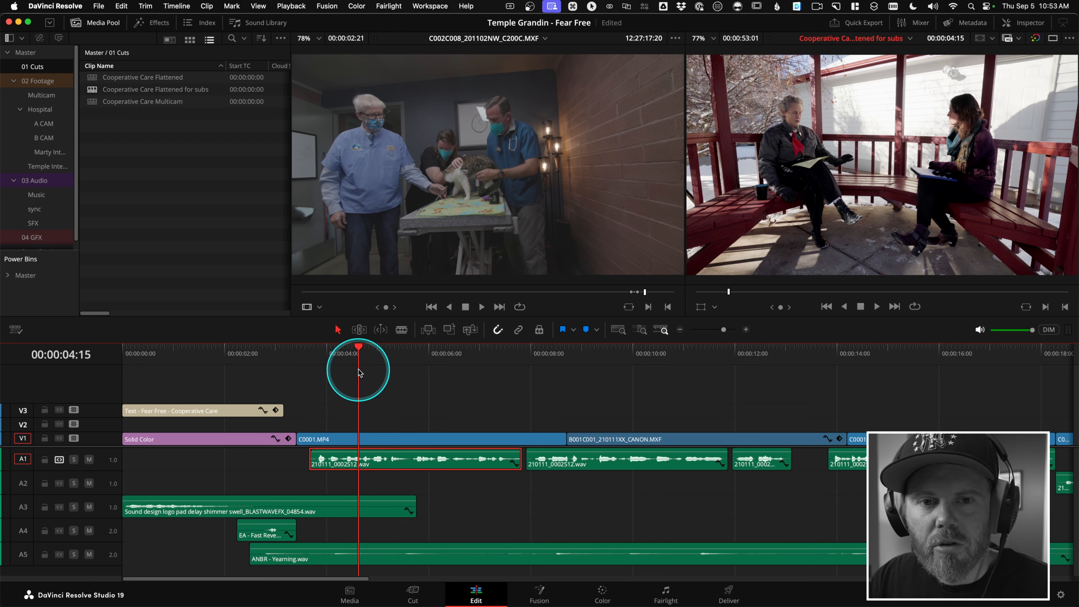
- Scrub within the first A1 voice clip, and mark in and out points around the whole selected clip
left_click_drag(358, 373, 395, 389)
left_click_drag(313, 450, 441, 425)
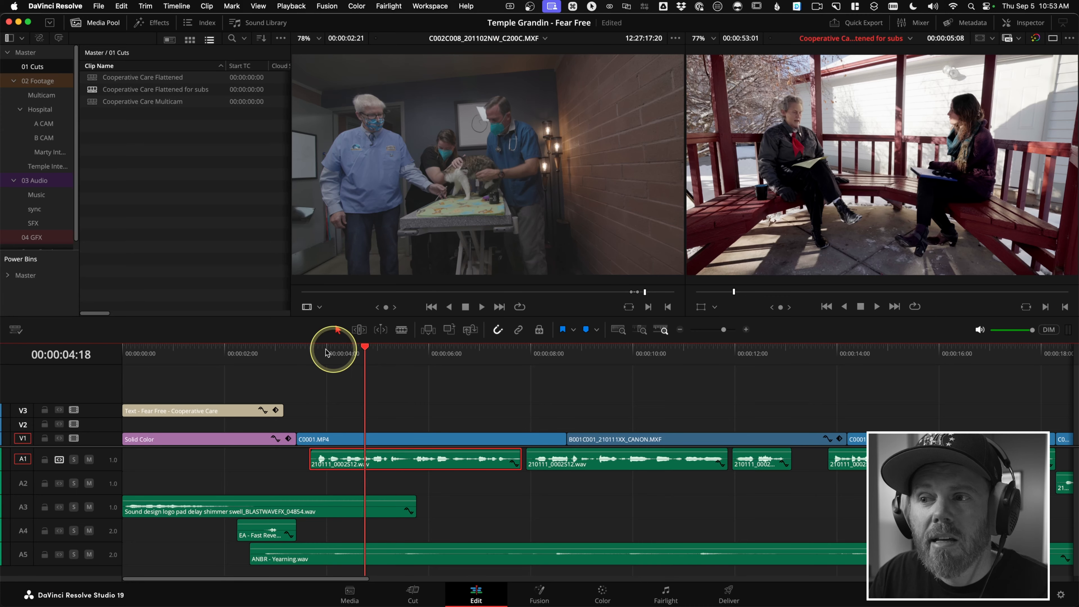
left_click_drag(361, 361, 423, 365)
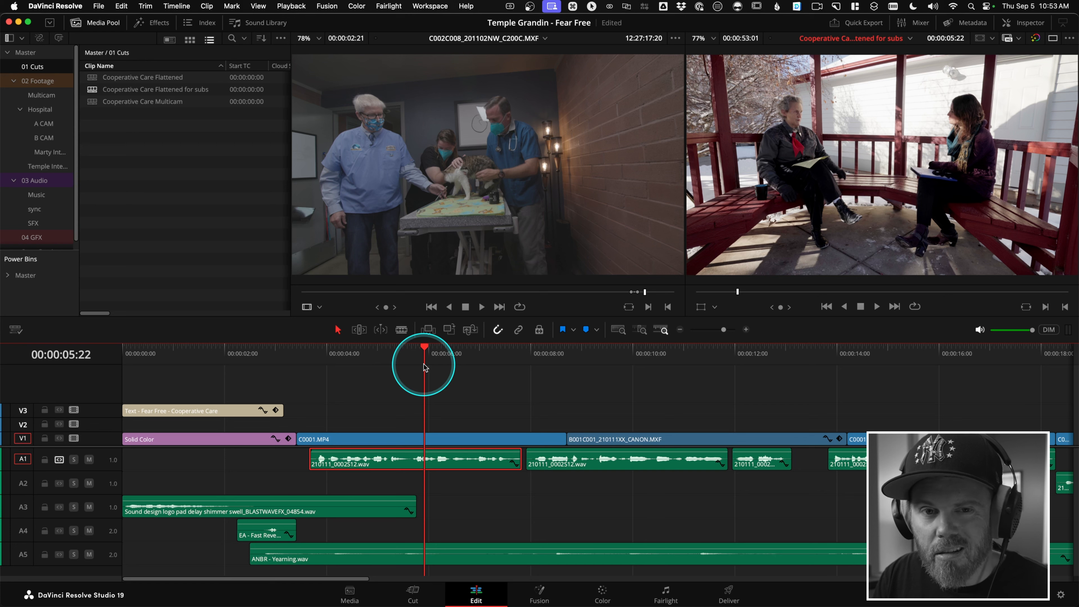
key("x")
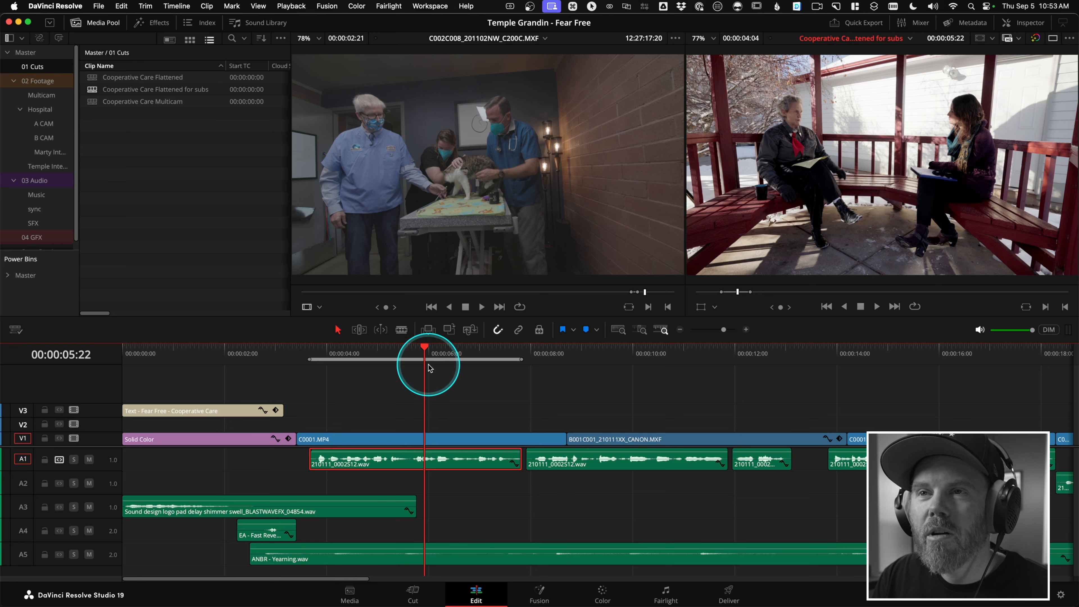
- Create subtitles from audio for the range marked around the first voice clip on A1
left_click(177, 6)
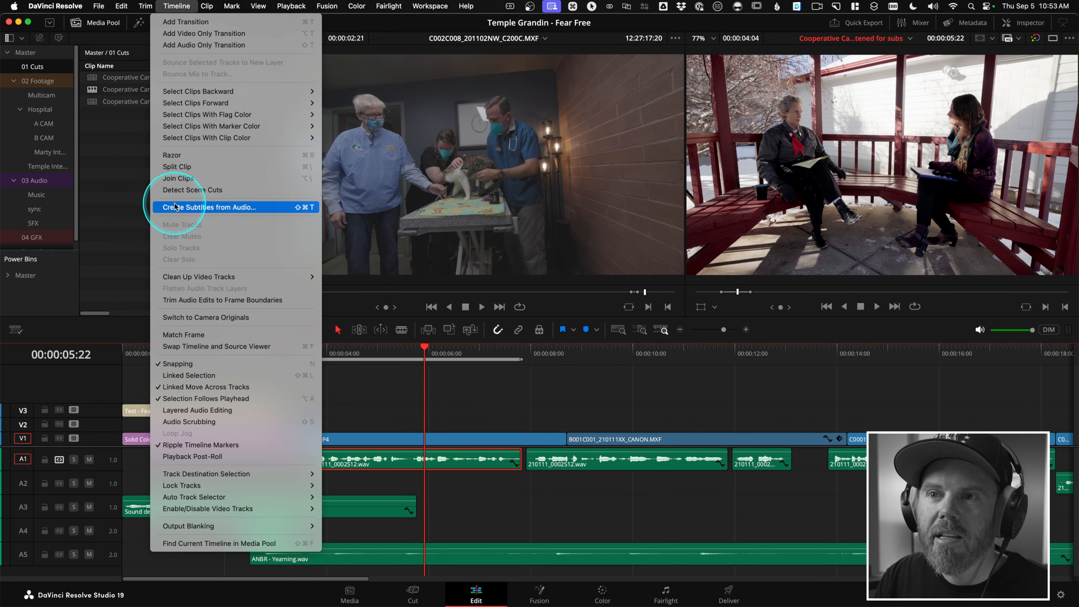
left_click(292, 210)
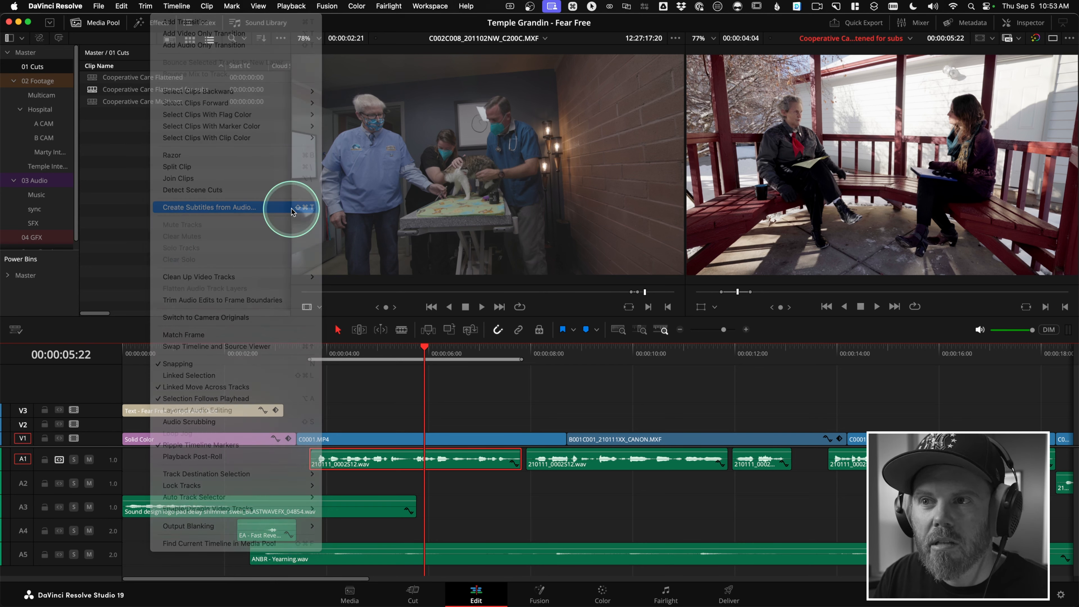
left_click(597, 342)
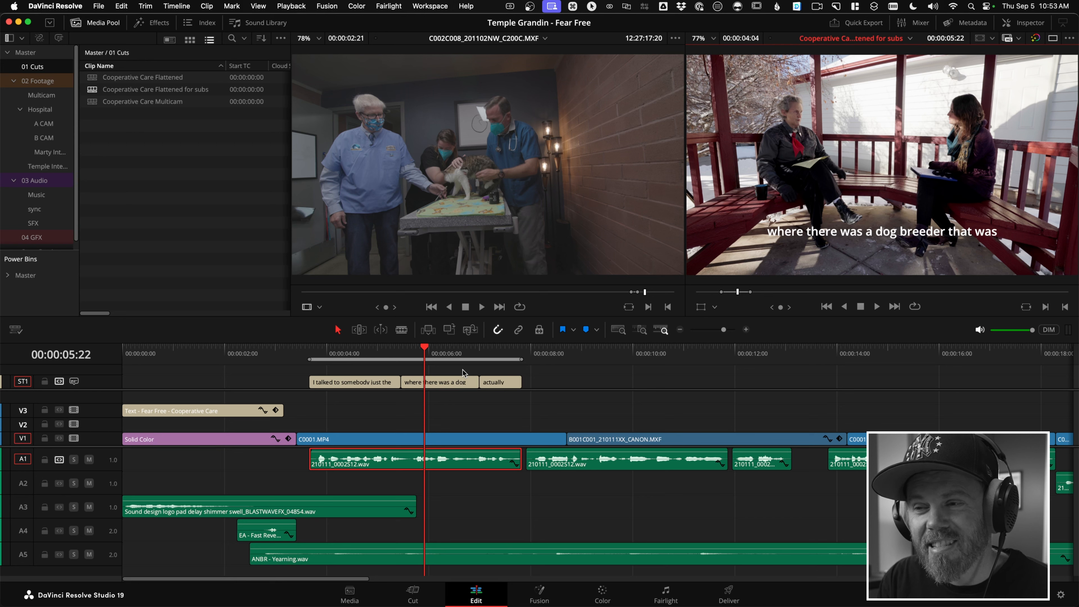
- Move the playhead to 00:00:09:06, mark the second A1 voice clip, and create subtitles from its audio
left_click(177, 6)
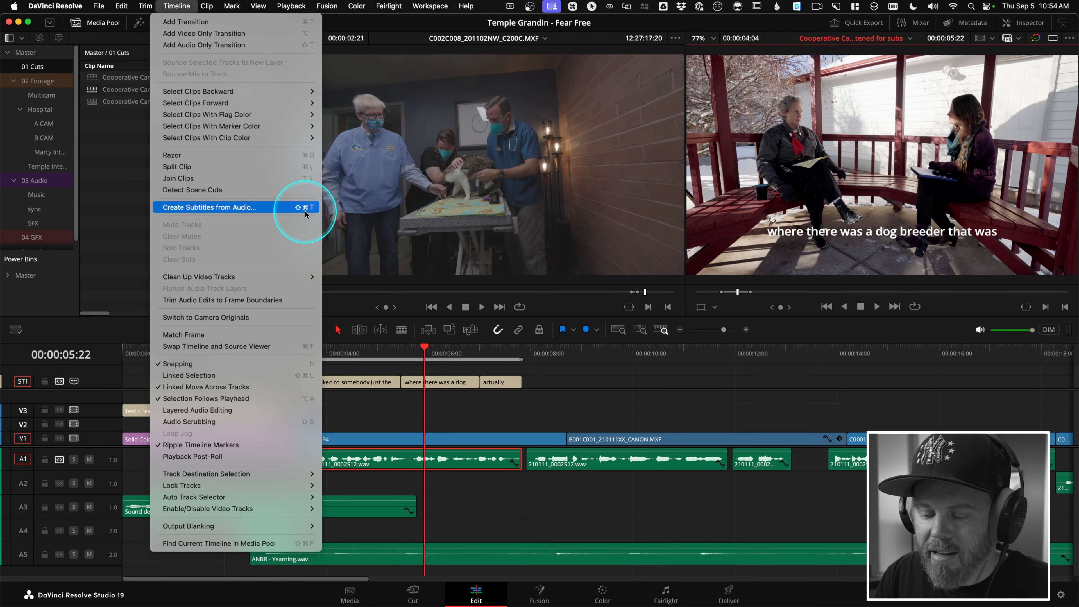
key("fn")
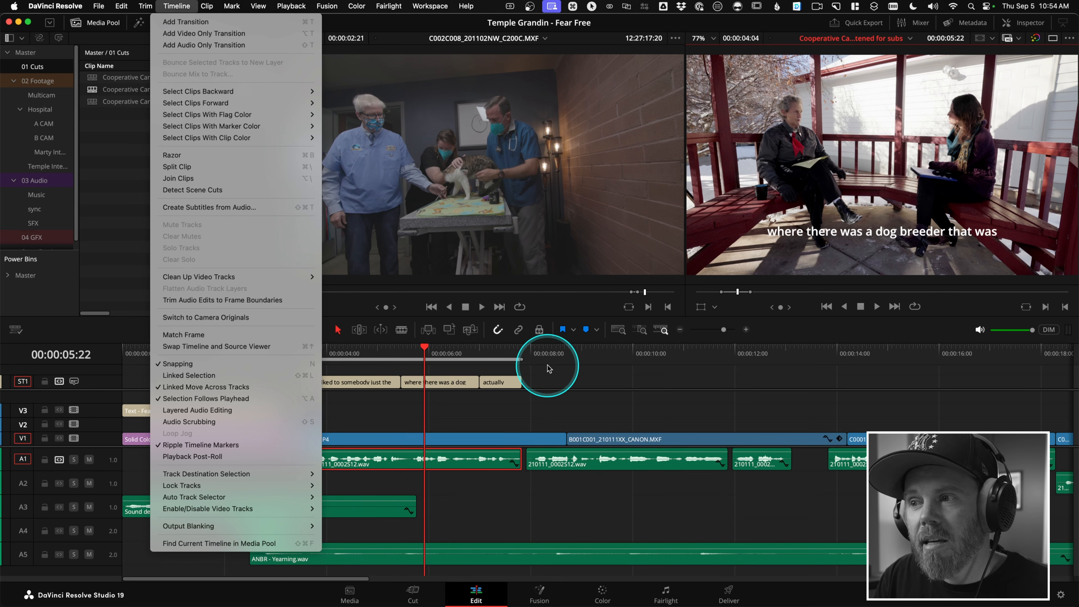
left_click(568, 360)
left_click_drag(568, 360, 595, 359)
key("x")
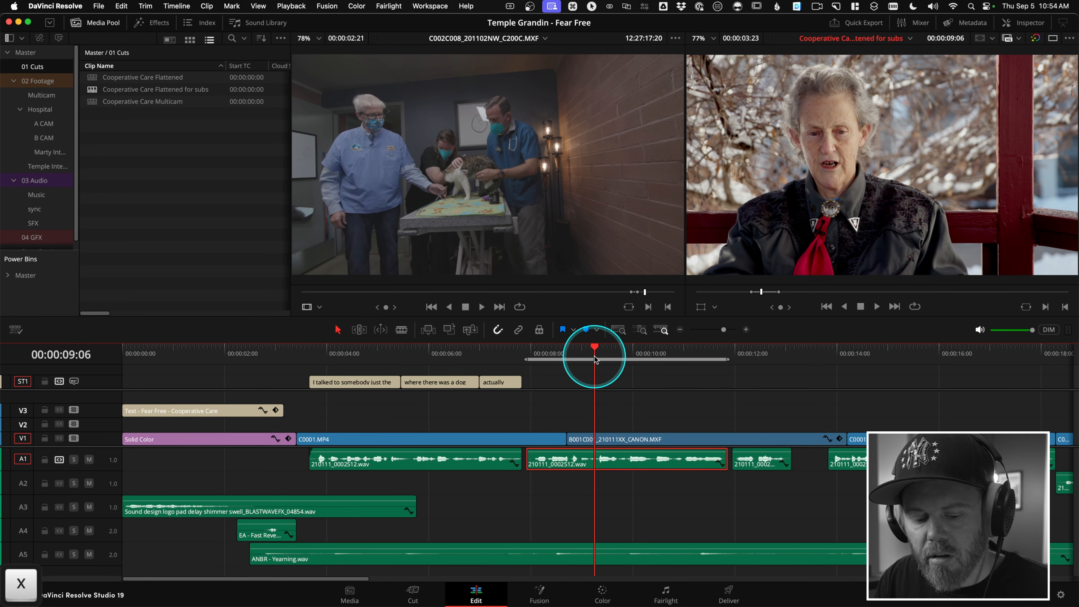
key("shift+super+t")
key("Return")
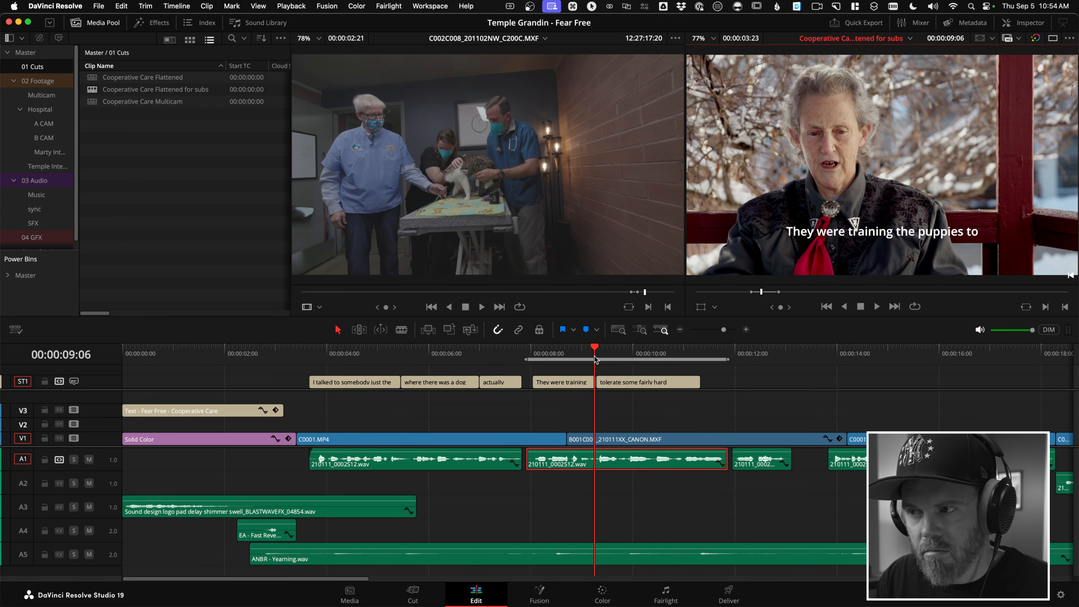
- Search the keyboard customization for "subtitle" and try adding another keystroke to Create Subtitles from Audio
scroll(631, 410, "right", 5)
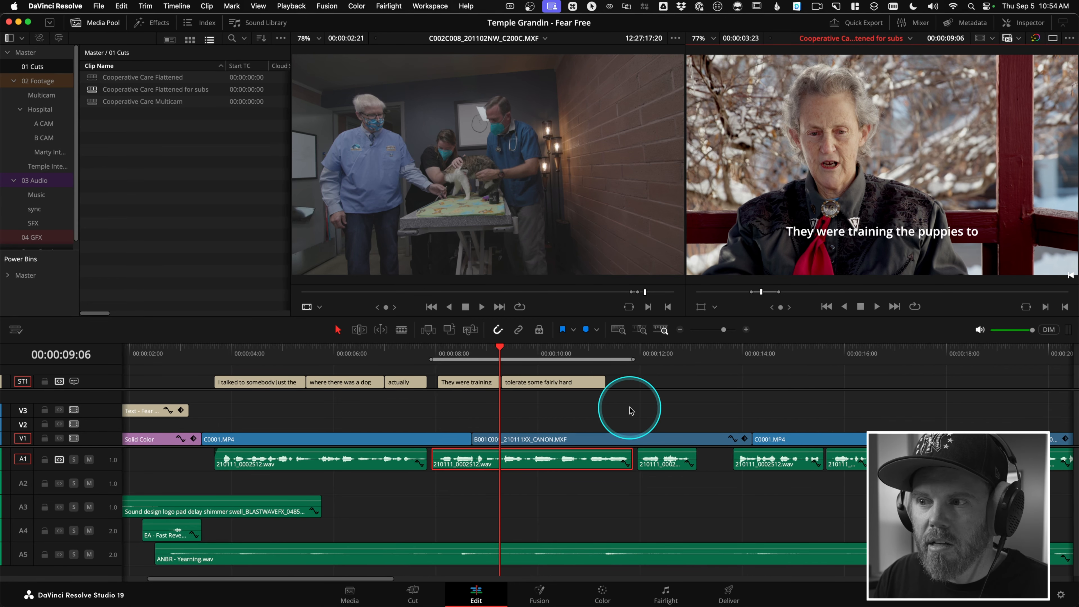
scroll(630, 410, "right", 3)
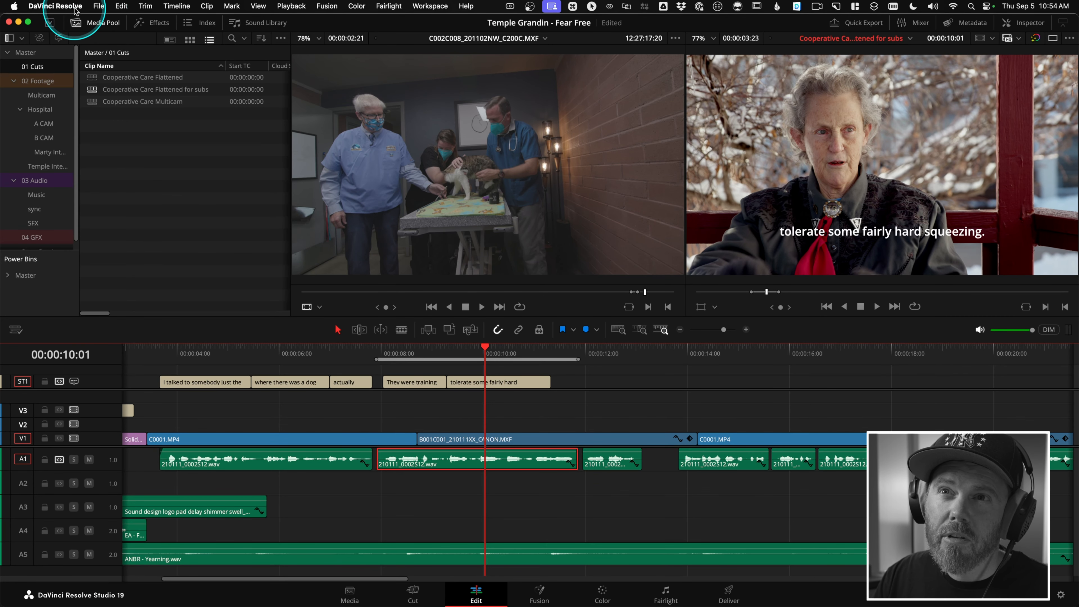
left_click(75, 11)
left_click(65, 51)
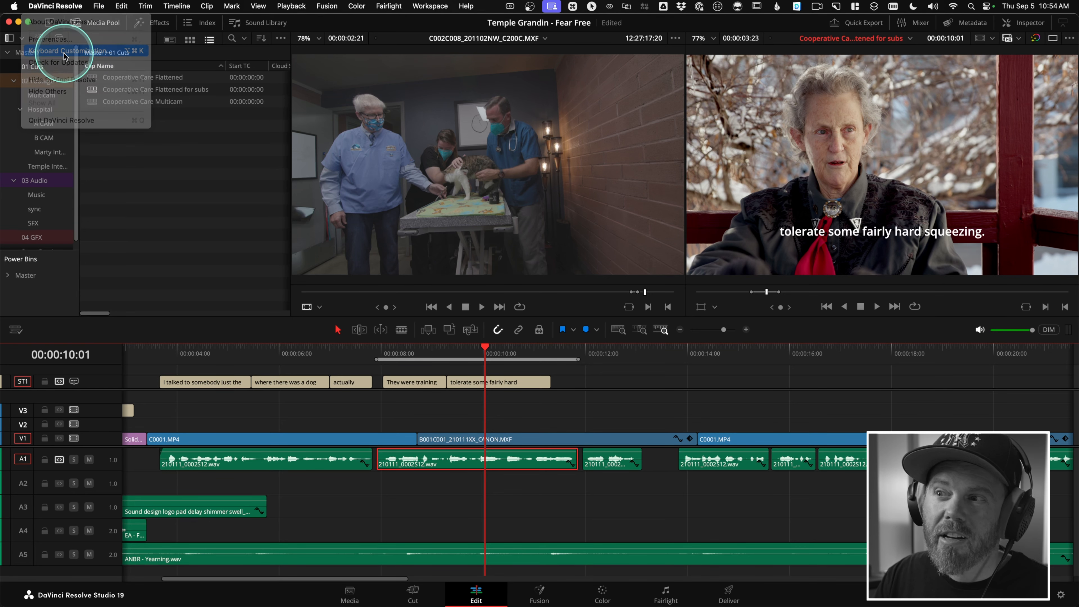
left_click(780, 262)
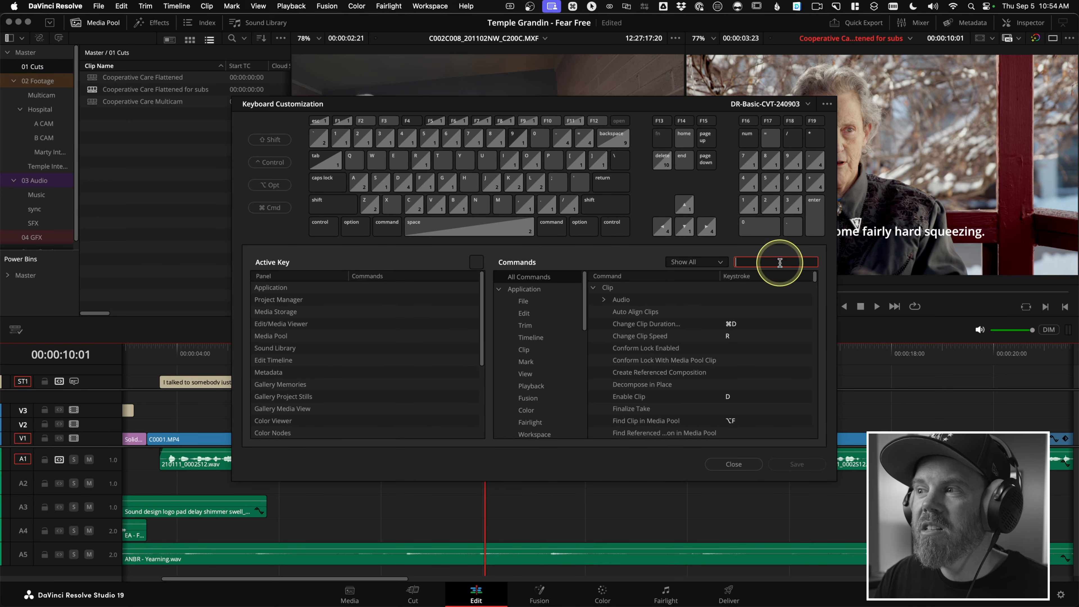
type("subtitle")
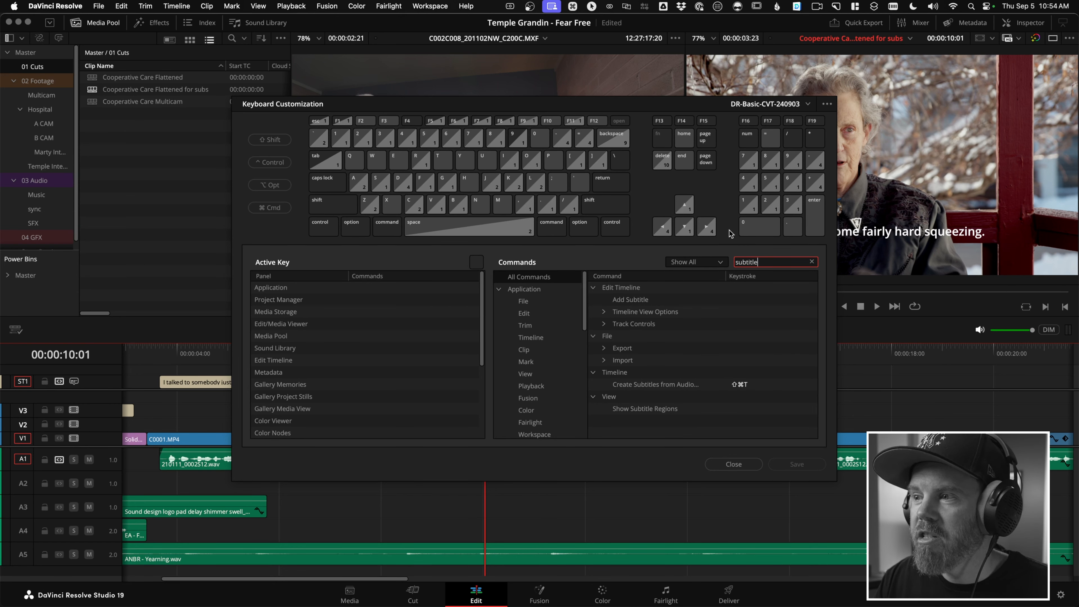
mouse_move(768, 387)
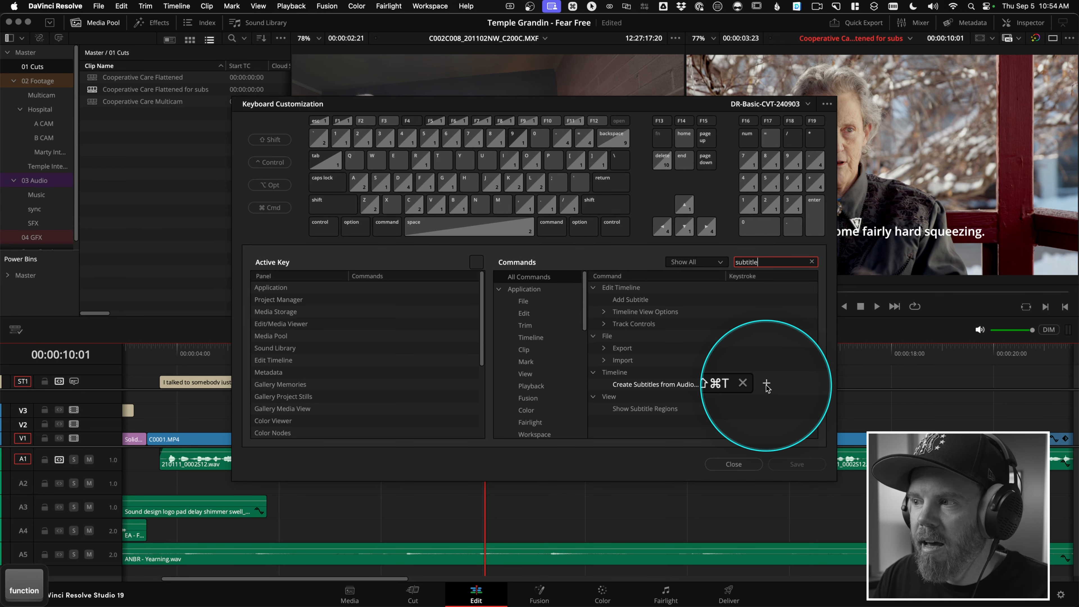
left_click(767, 385)
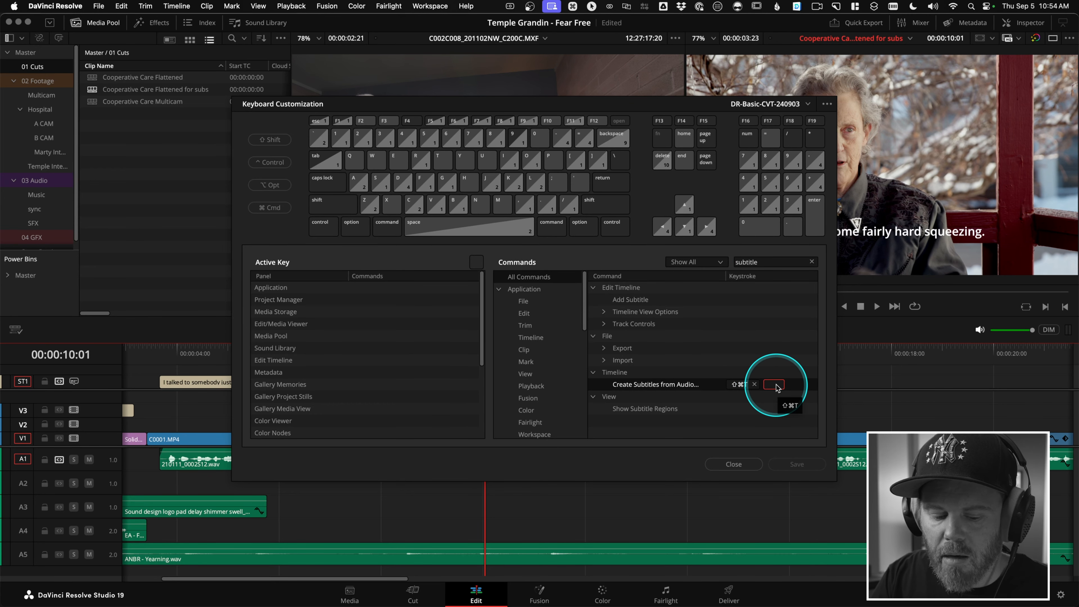
key("shift+super+t")
left_click(747, 386)
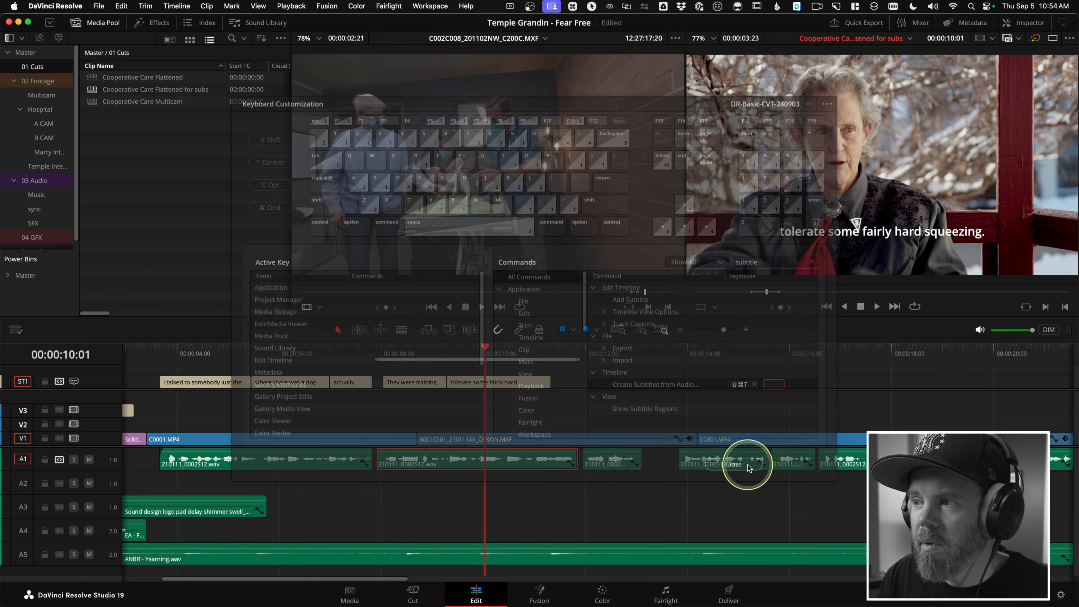
- Move the playhead to 00:00:12:06, mark the third A1 voice clip, and create subtitles from its audio
left_click(619, 400)
left_click(598, 356)
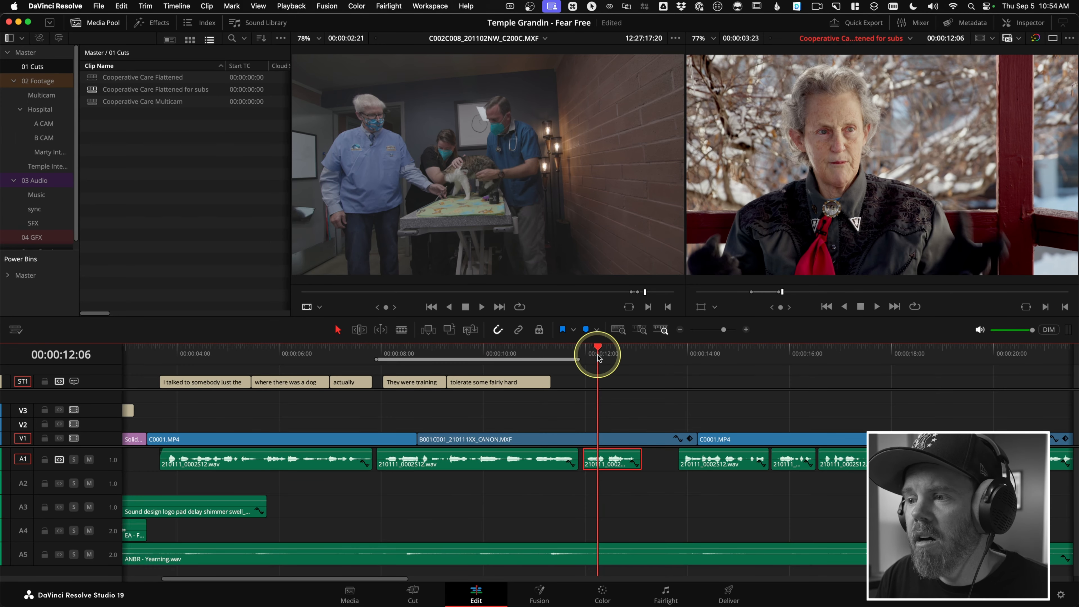
key("x")
key("shift+super+t")
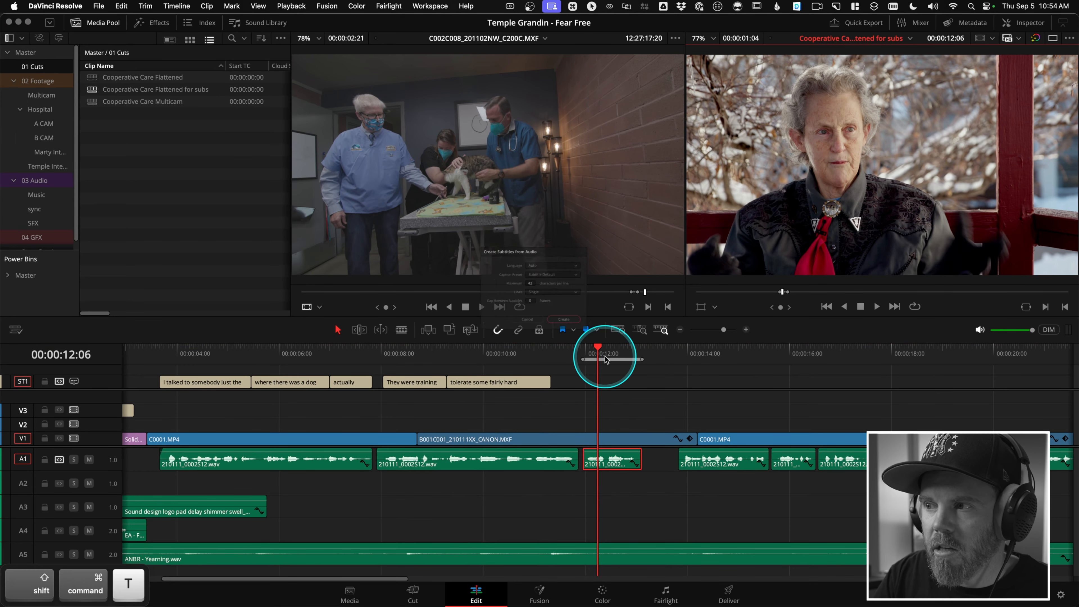
key("Return")
- Mark the fourth A1 voice clip and create its subtitles, and extend the "and manipulation." subtitle's end to 00:00:12:22
left_click(704, 356)
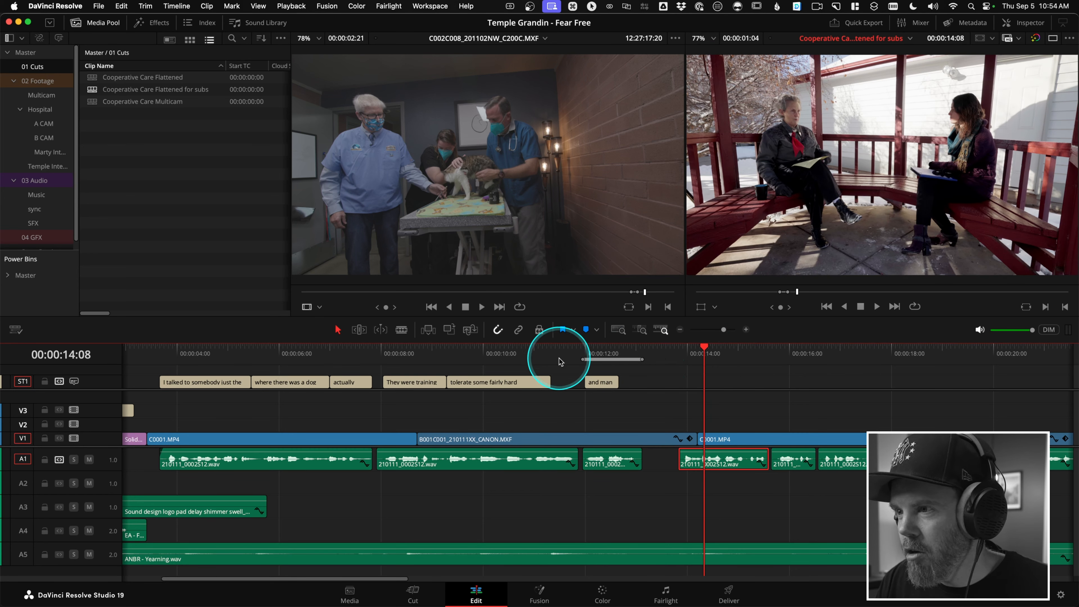
key("x")
key("shift+super+t")
key("Return")
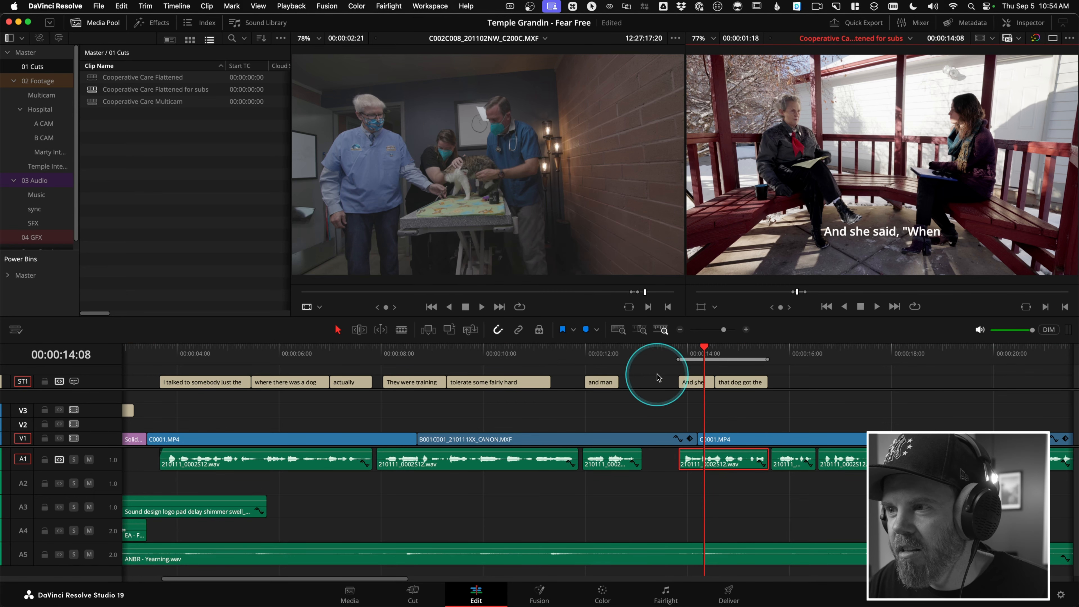
left_click_drag(619, 383, 631, 380)
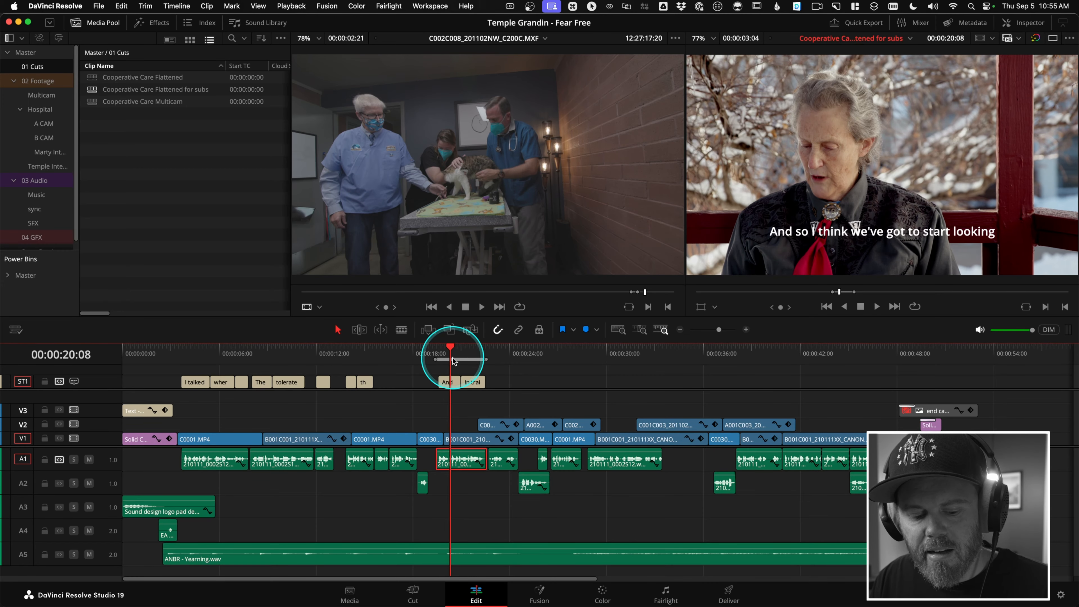
- Clear the in and out points, and scrub across the generated subtitles up to 00:00:19:22
key("alt+x")
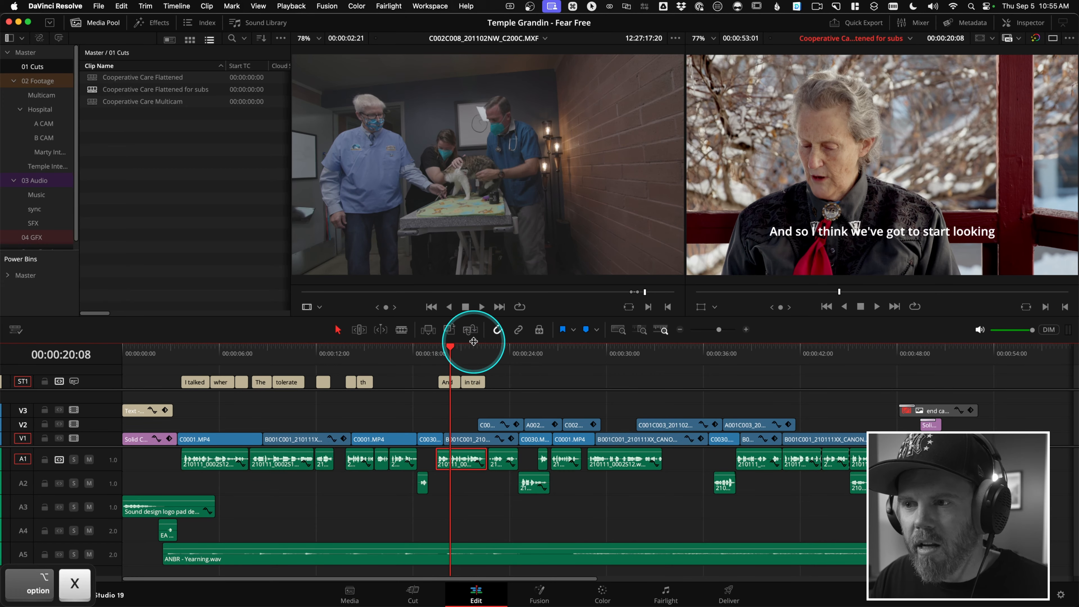
left_click_drag(315, 355, 365, 366)
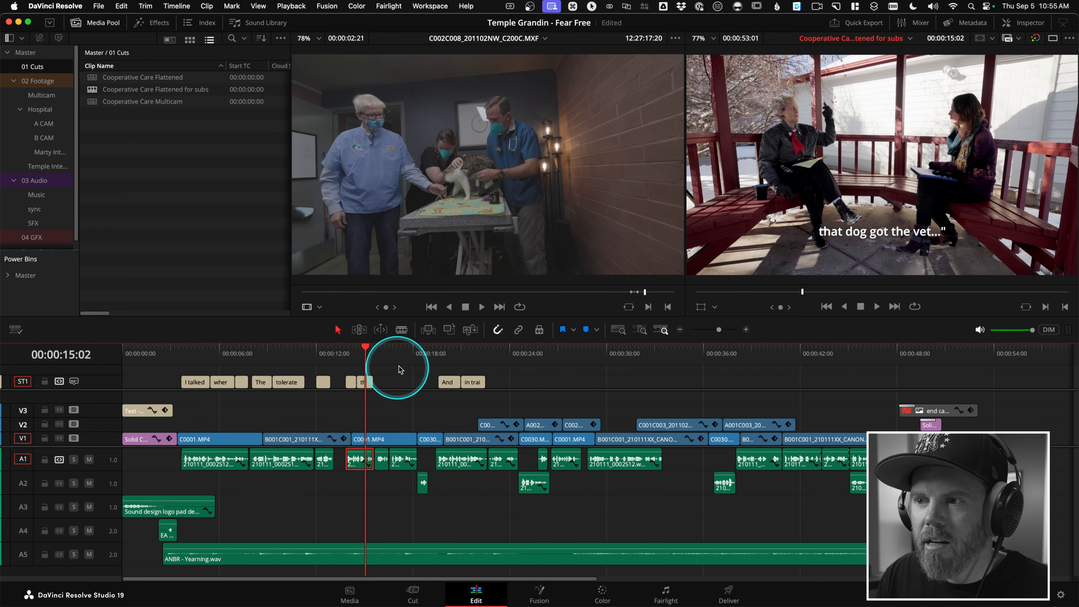
mouse_move(438, 356)
left_mouse_down()
mouse_move(465, 353)
mouse_move(449, 355)
left_mouse_up()
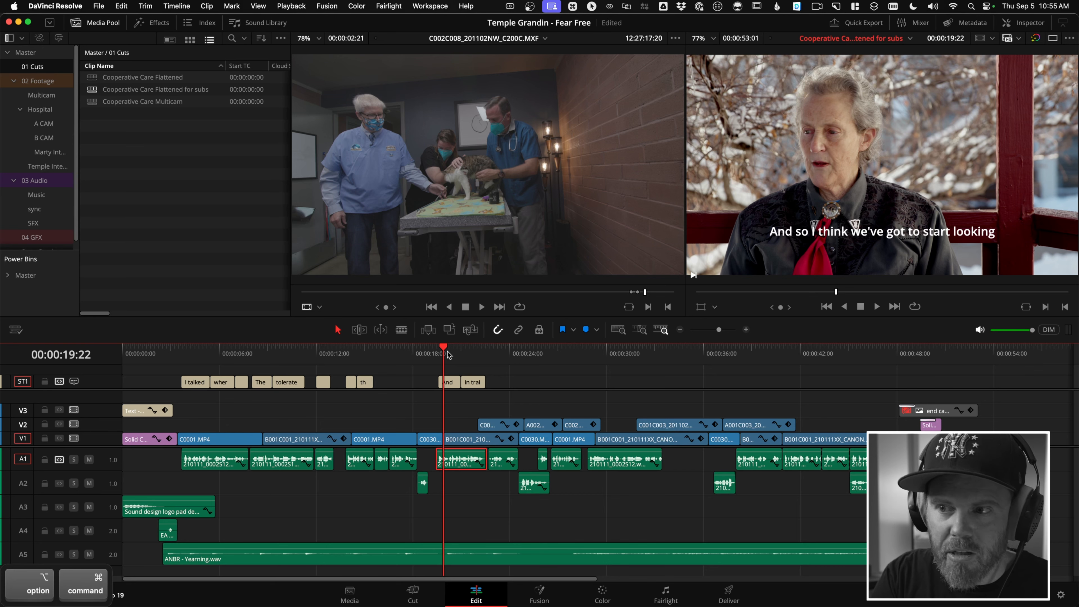
- Hide the subtitle tracks in the timeline, scrub to 00:00:22:01 to check the viewer captions, and show the tracks again
key("alt+super+s")
left_click_drag(448, 356, 478, 356)
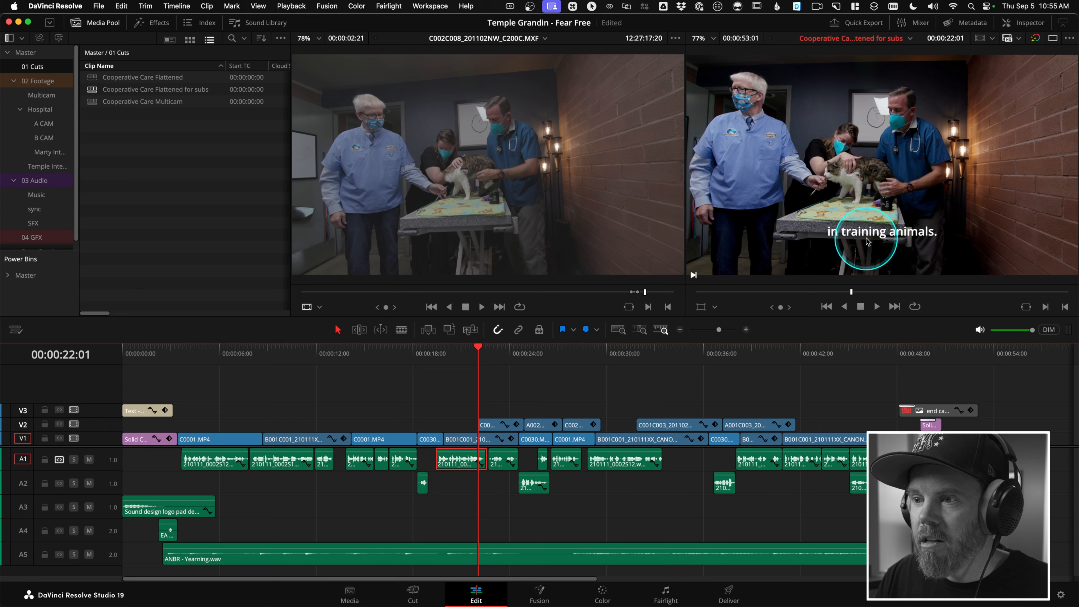
key("alt+super+s")
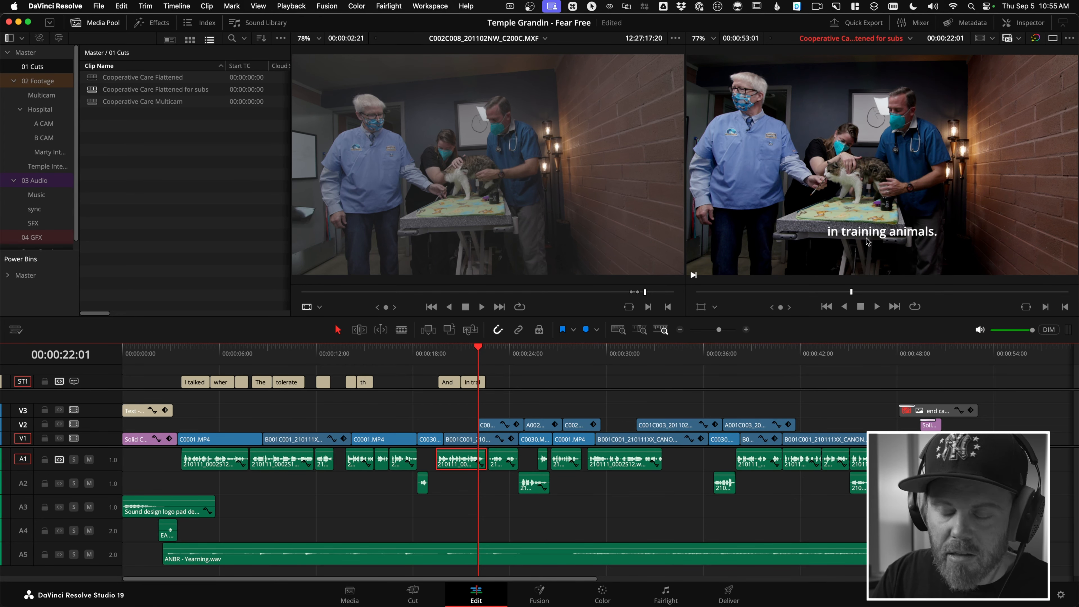
- Look up the Show Subtitle Tracks shortcut under Timeline View Options by searching the keyboard customization for "subtitle"
key("alt+super+k")
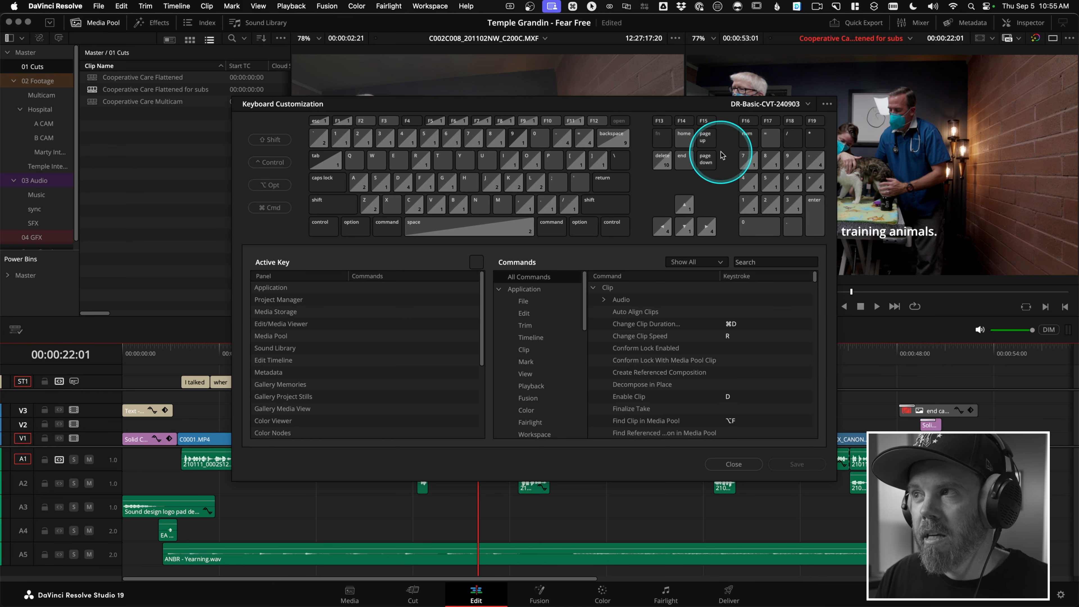
left_click(754, 263)
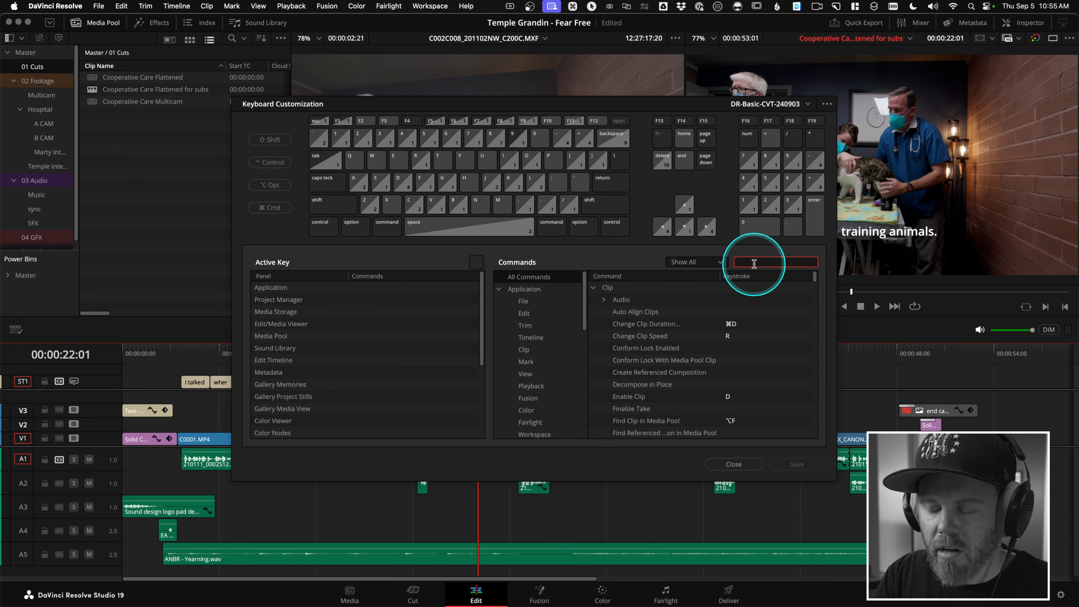
type("show sub")
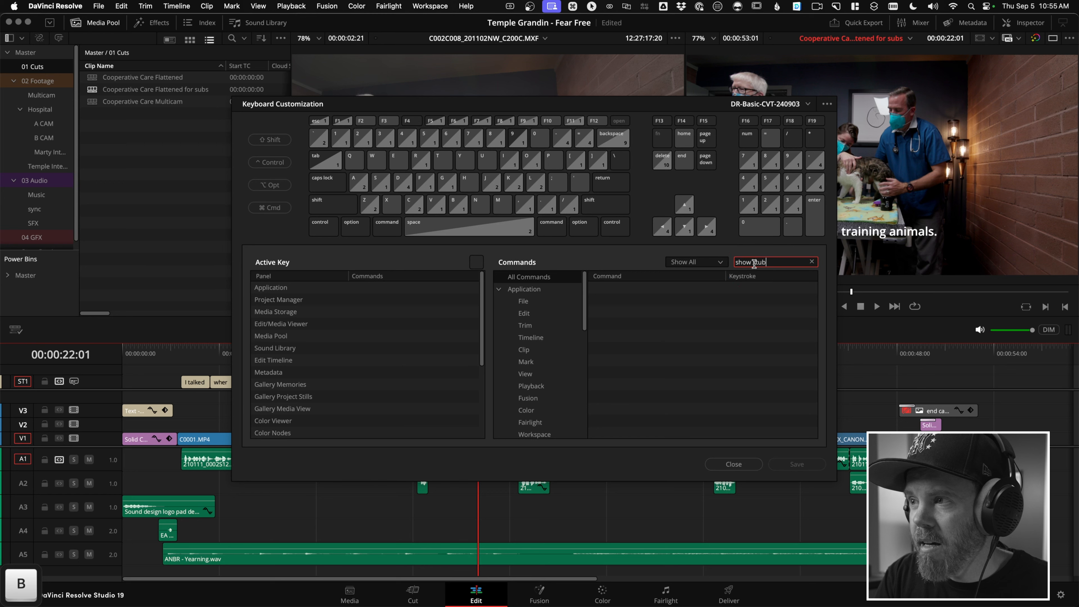
key("BackSpace")
key("BackSpace")
key("BackSpace")
key("BackSpace")
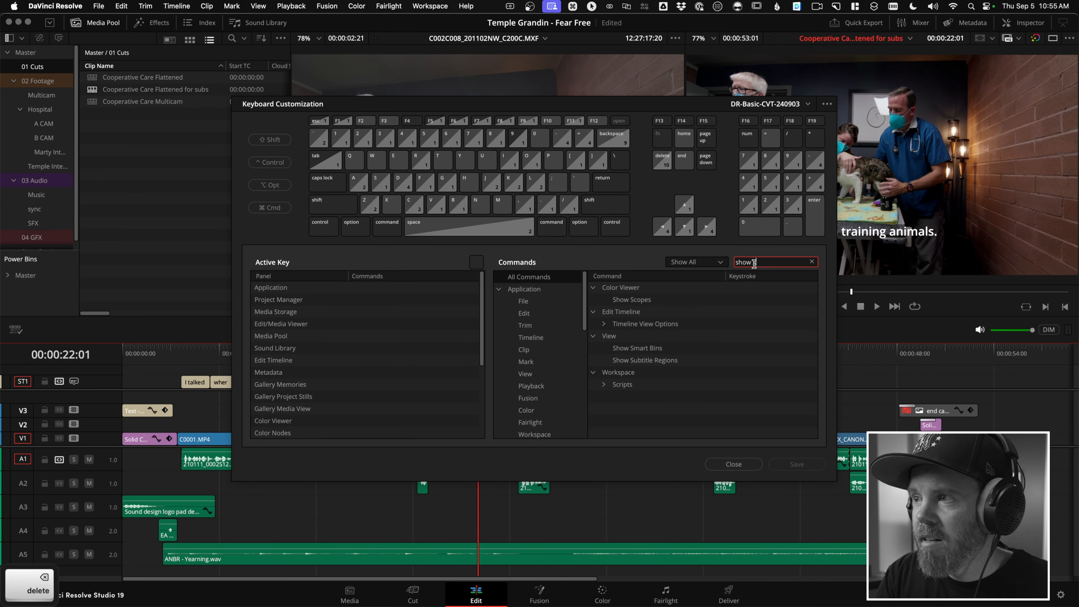
key("BackSpace")
key("BackSpace")
type("ubtitle")
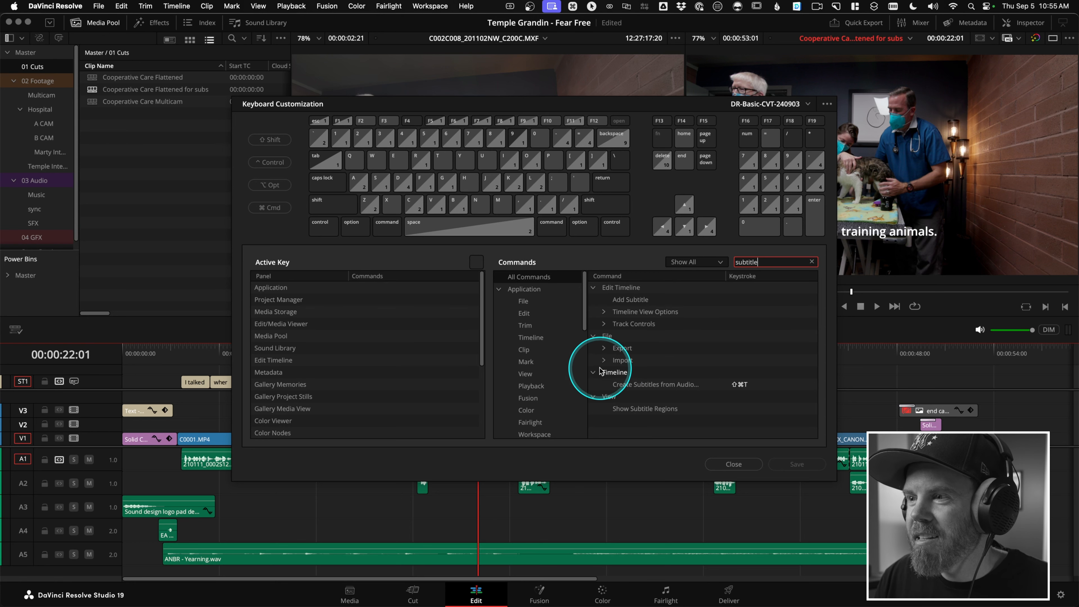
left_click(603, 312)
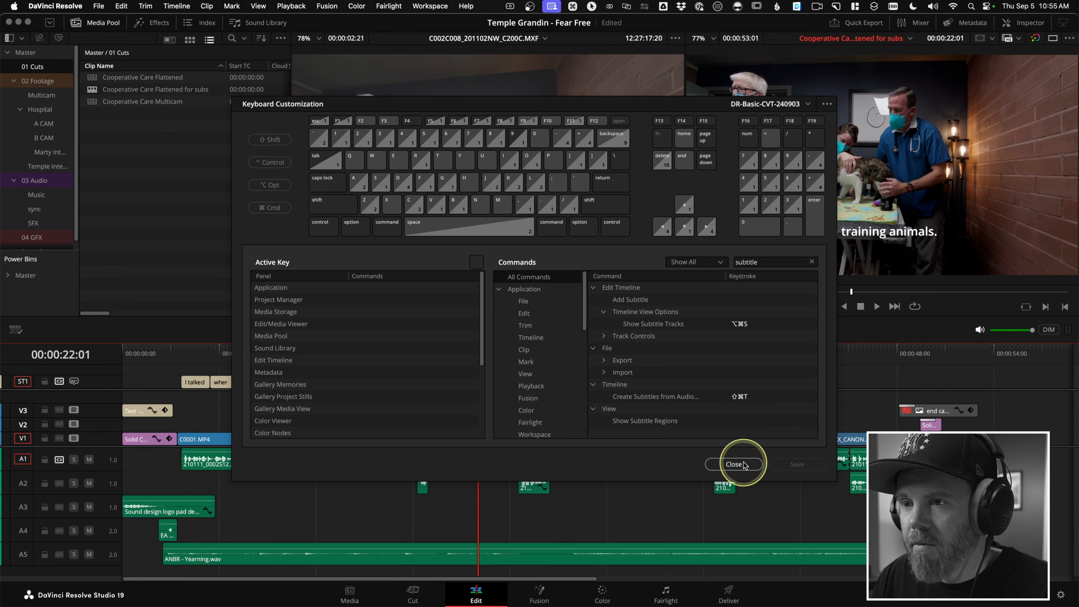
left_click(744, 464)
- Move the playhead to 00:00:23:02, toggle the subtitle tracks' timeline visibility off and on, and scrub back to 00:00:20:12
left_click(494, 352)
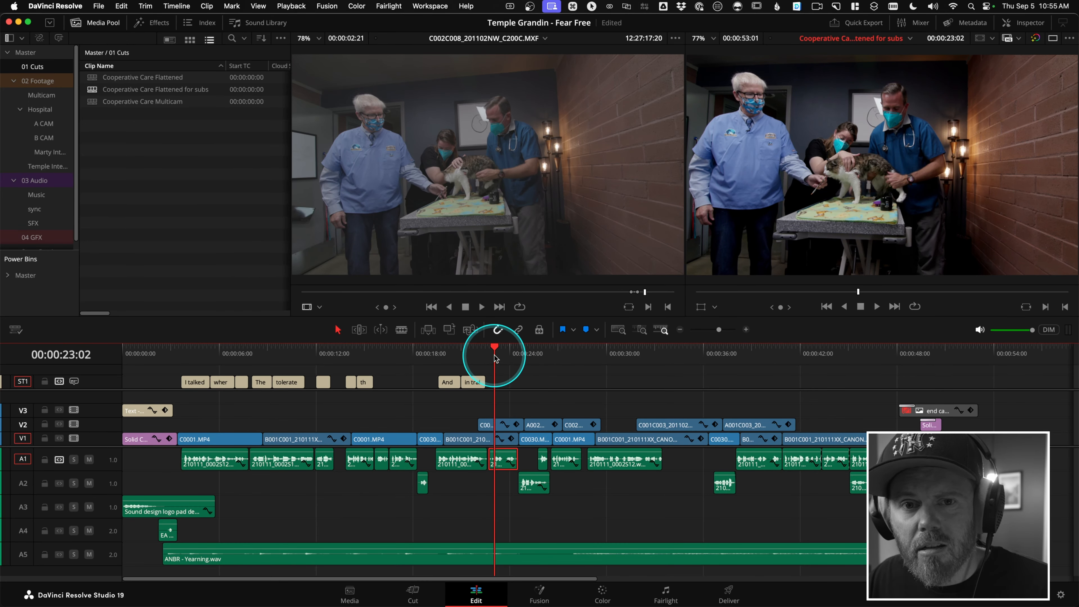
key("alt+super+s")
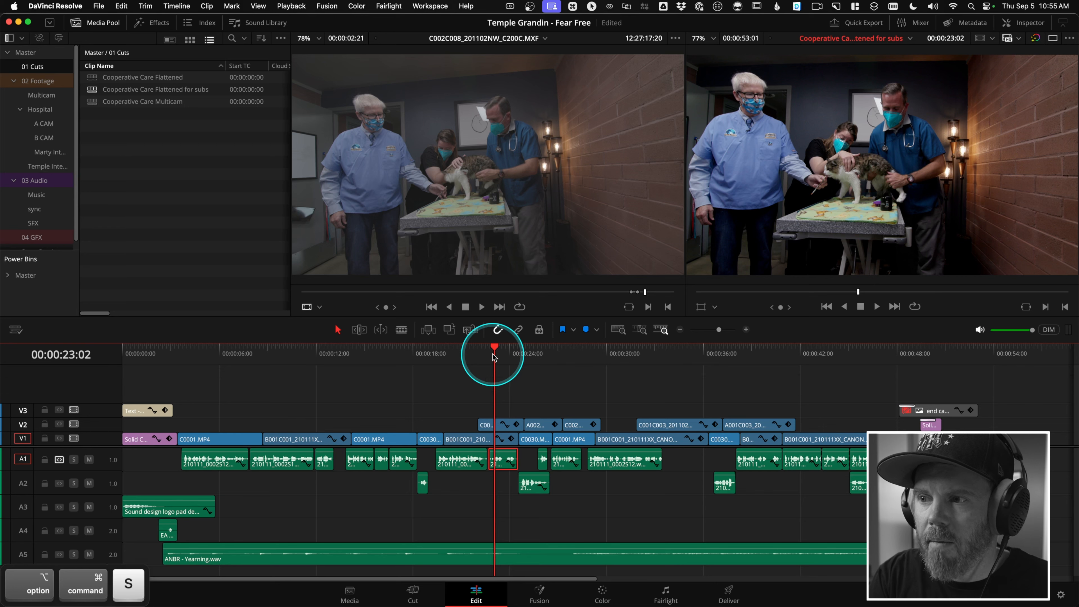
left_click_drag(493, 356, 454, 356)
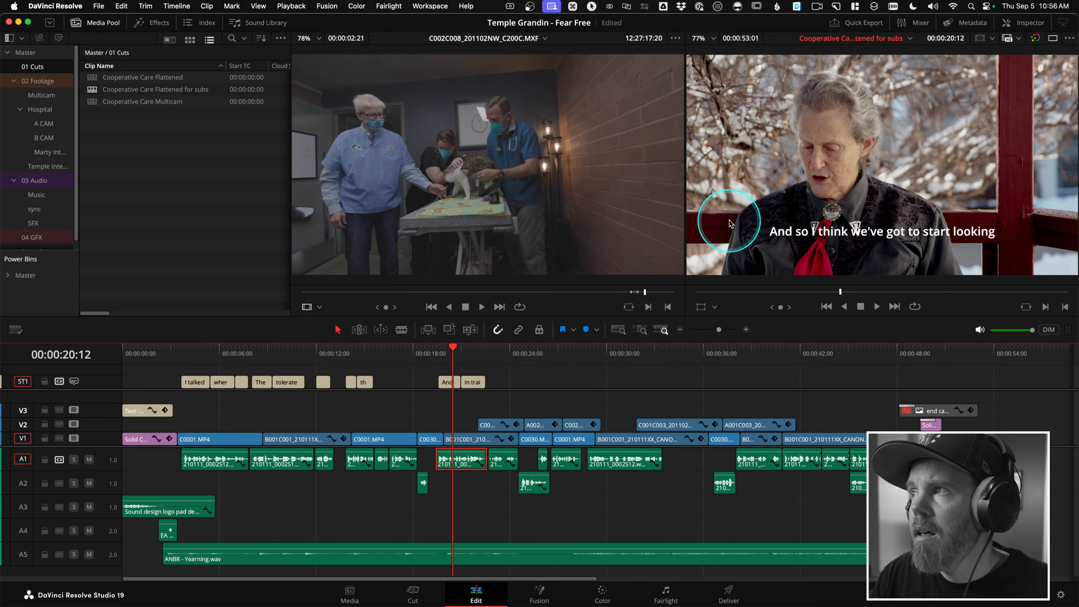
- Open the Inspector for Subtitle 1 and review its track-wide character, stroke, transform and drop shadow settings
left_click(1030, 22)
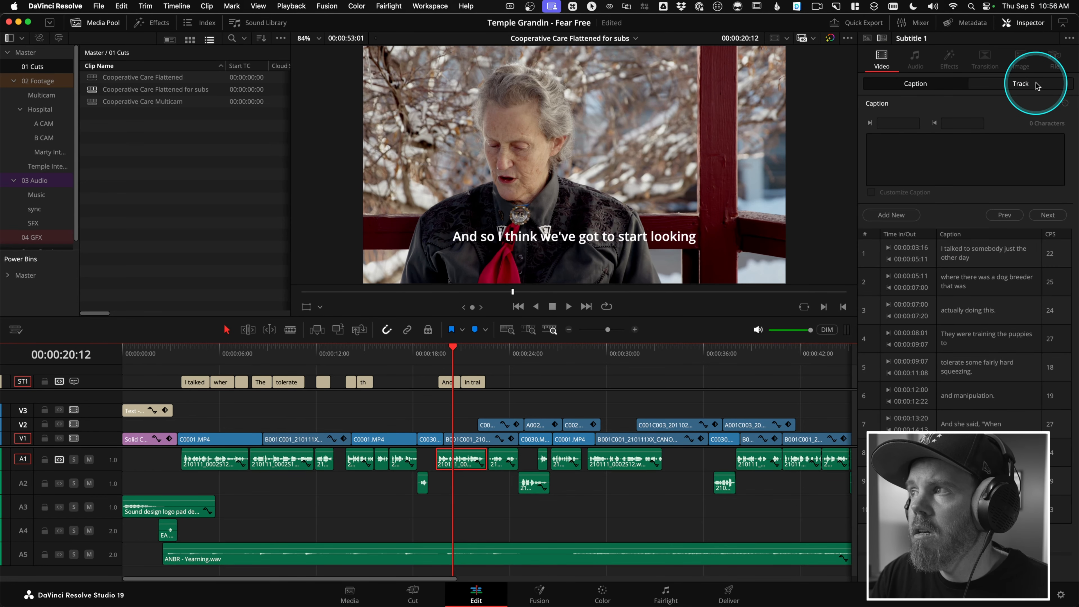
left_click(1068, 38)
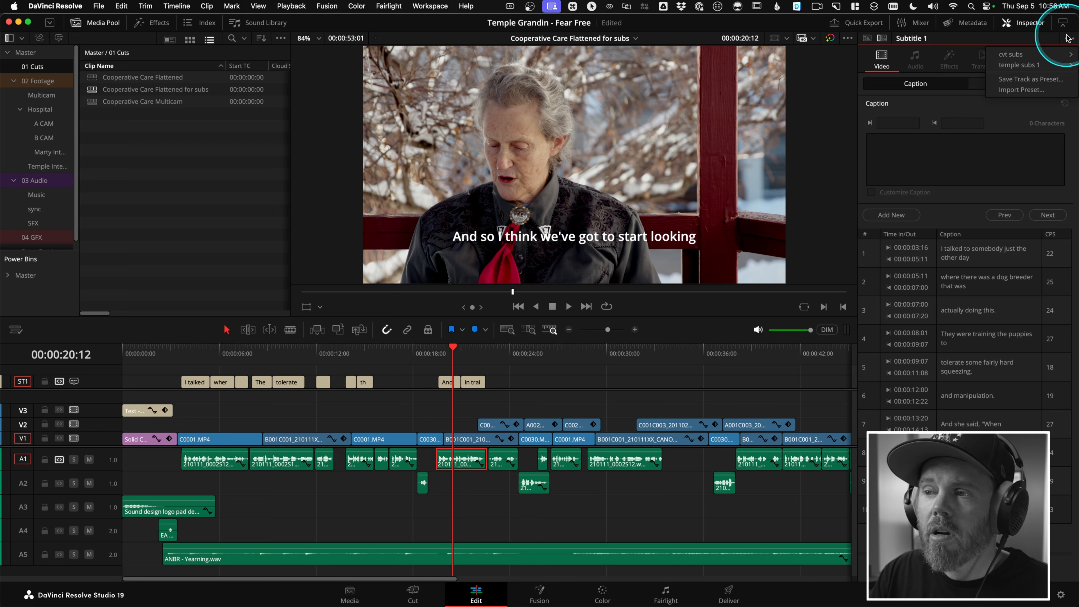
left_click(946, 83)
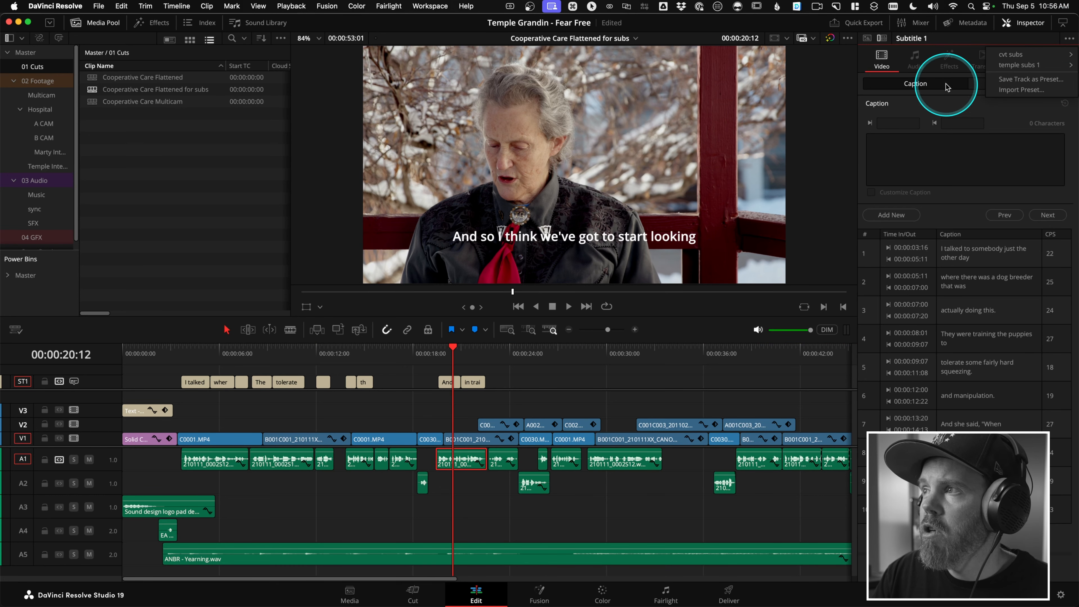
left_click(1021, 84)
left_click(921, 159)
scroll(913, 459, "down", 3)
scroll(913, 459, "up", 3)
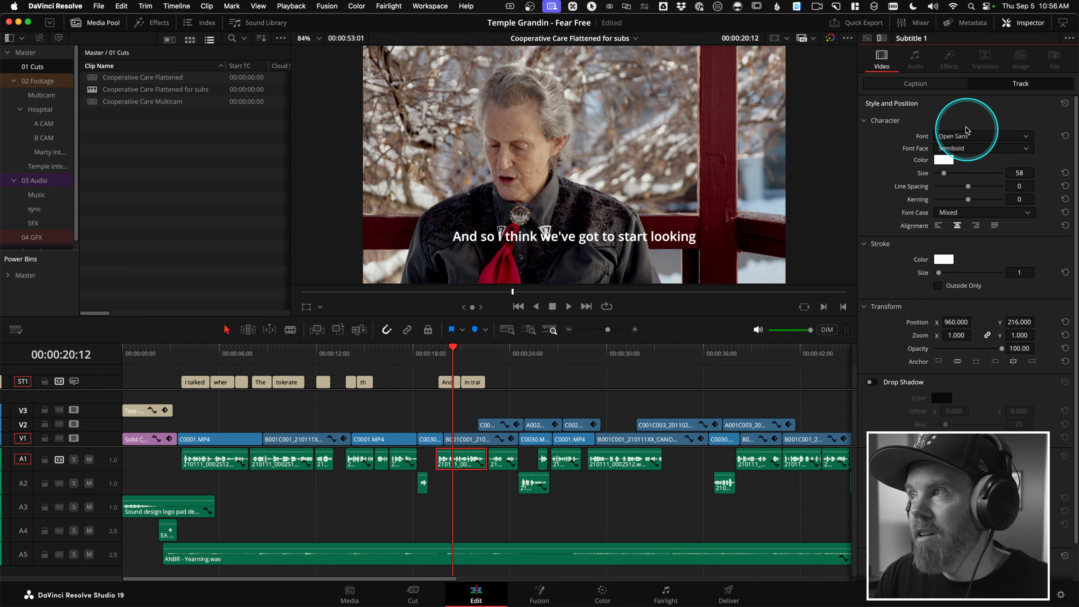
- Load the "temple subs 1" preset onto the Subtitle 1 track and scrub to 00:00:22:01 to check the caption style
left_click(1070, 40)
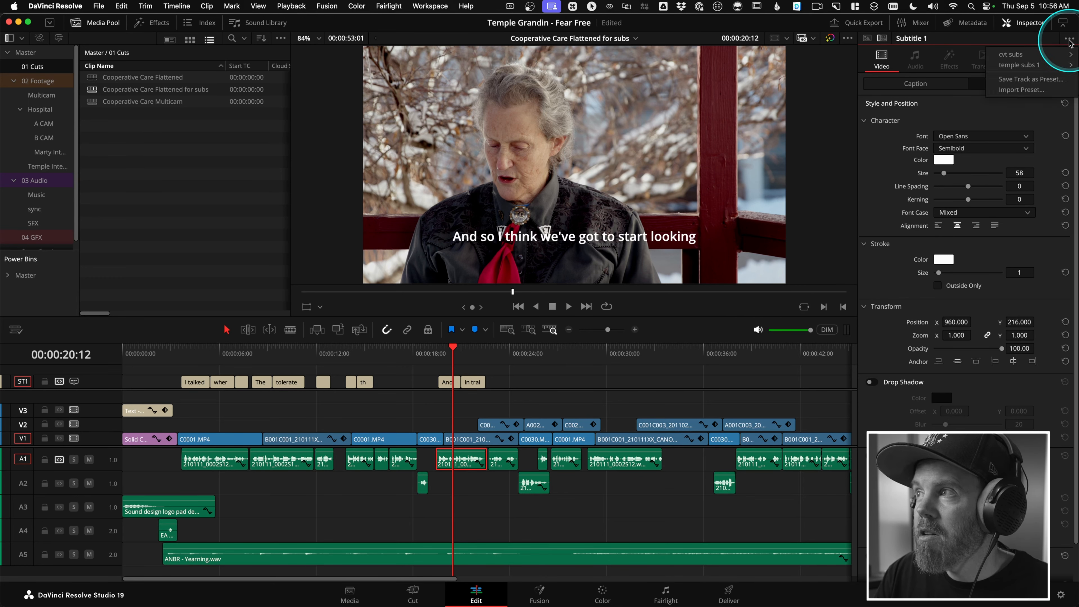
mouse_move(1037, 69)
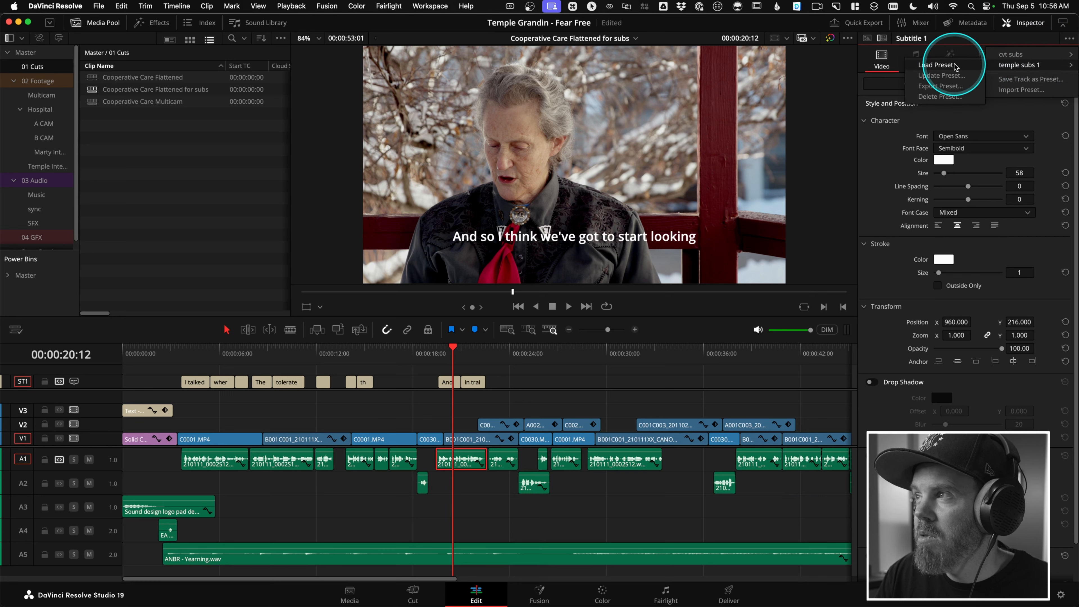
left_click(937, 65)
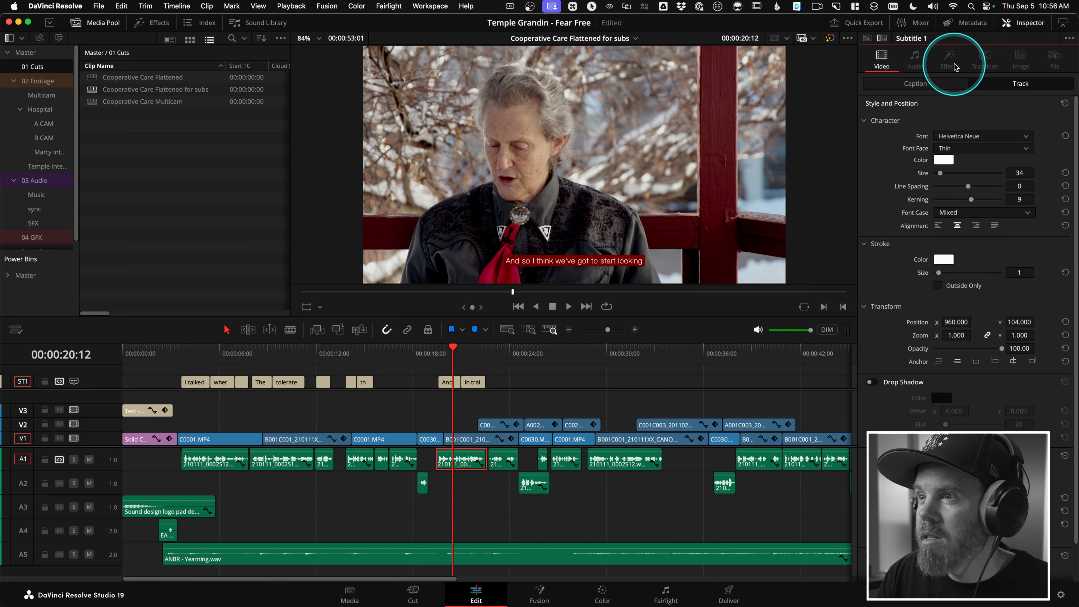
left_click(468, 354)
mouse_move(468, 354)
left_mouse_down()
mouse_move(229, 355)
mouse_move(449, 359)
left_mouse_up()
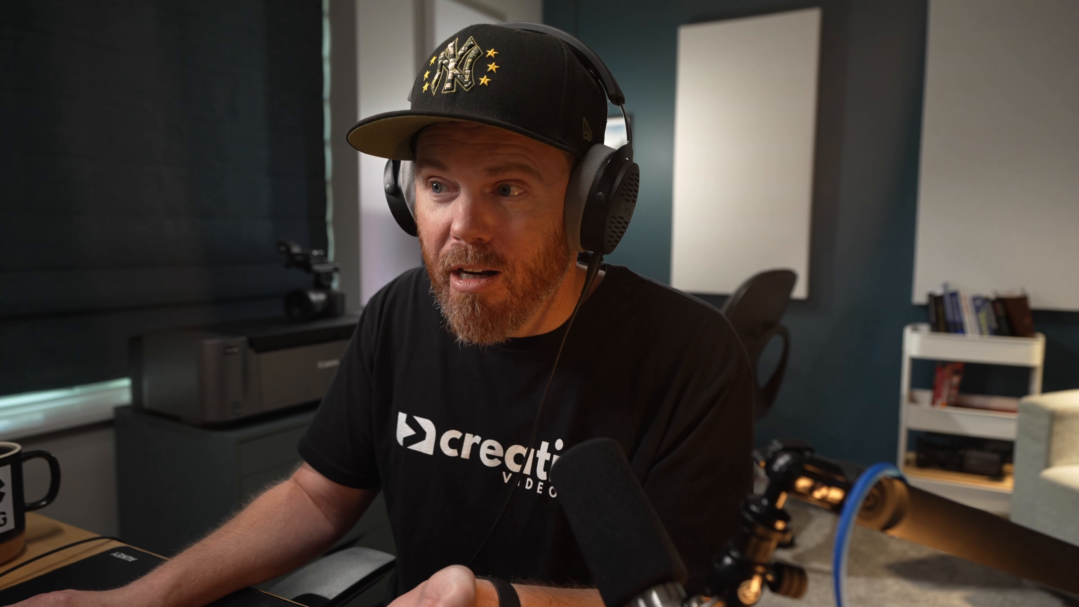
left_click(510, 356)
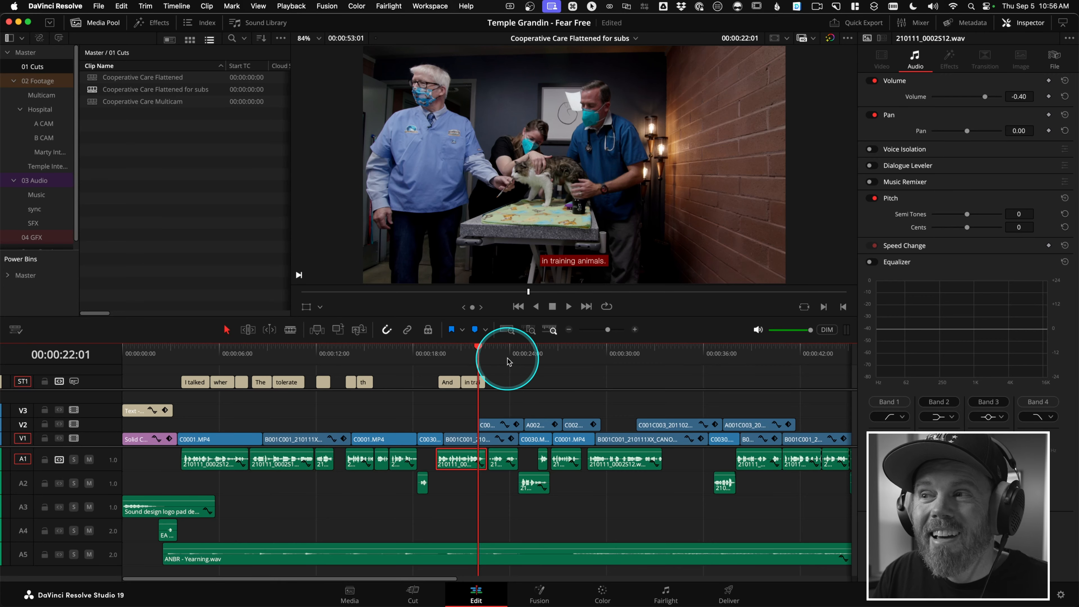
left_click(480, 352)
- Switch to Chrome to look at the Snap Captions plugin page on Ko-fi, and return to the DaVinci Resolve timeline
key("super+Tab")
left_click(398, 304)
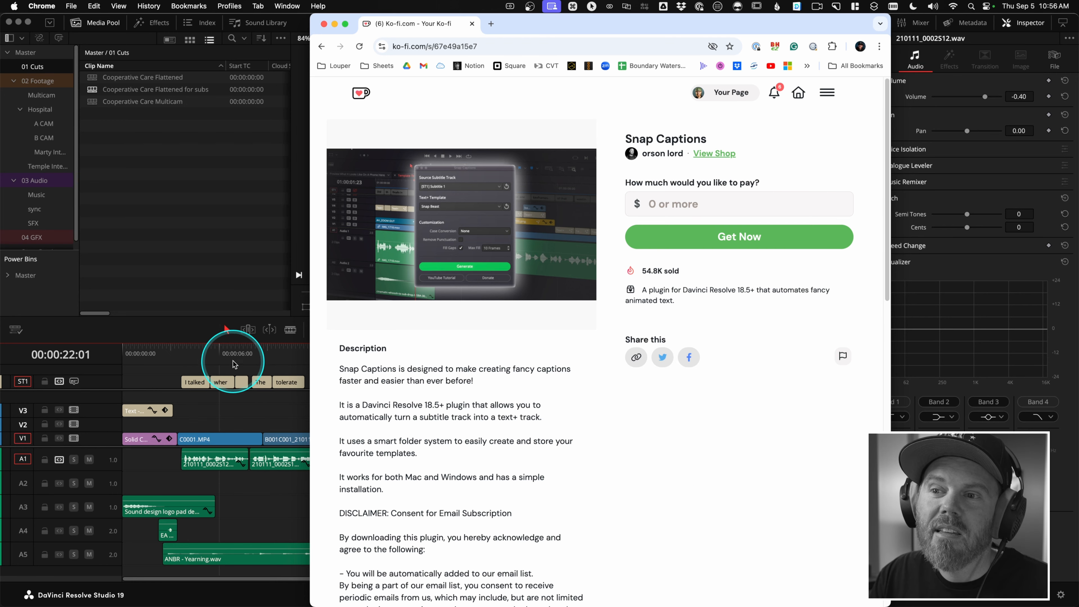
left_click(210, 356)
- Scrub across the styled captions in the timeline up to 00:00:21:00
left_click_drag(211, 356, 284, 349)
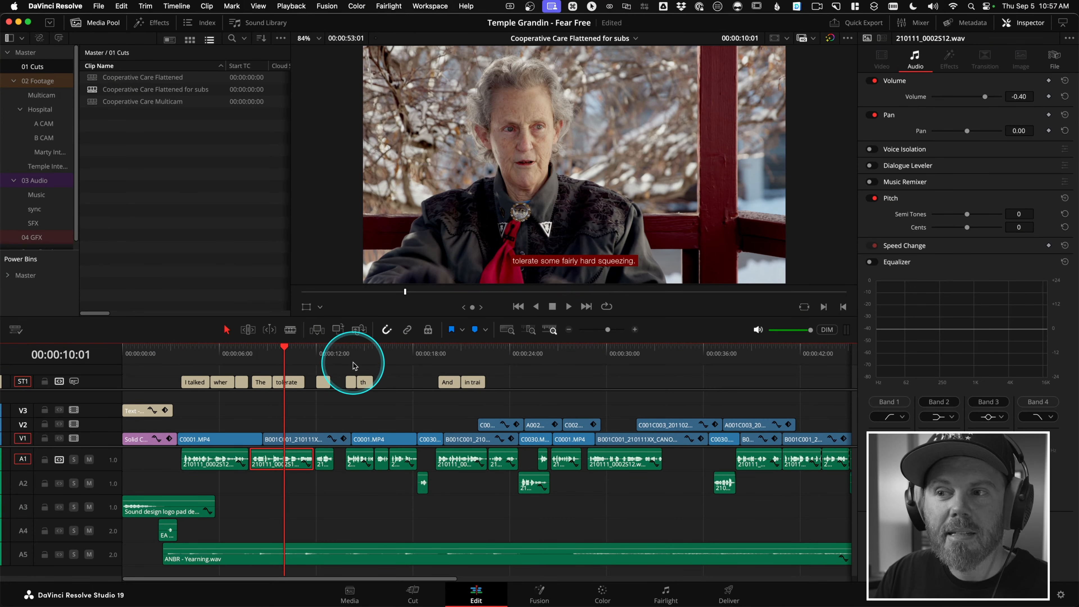
left_click(357, 354)
left_click_drag(438, 352, 461, 353)
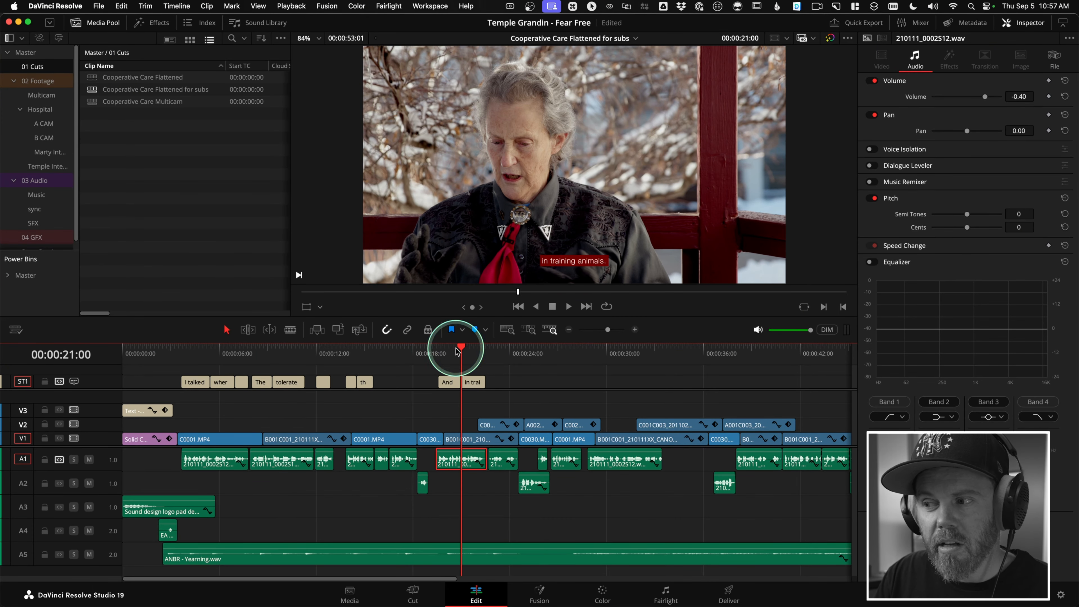
- Switch to the Deliver page, enable subtitle export in the render settings and choose a subtitle format
left_click(728, 592)
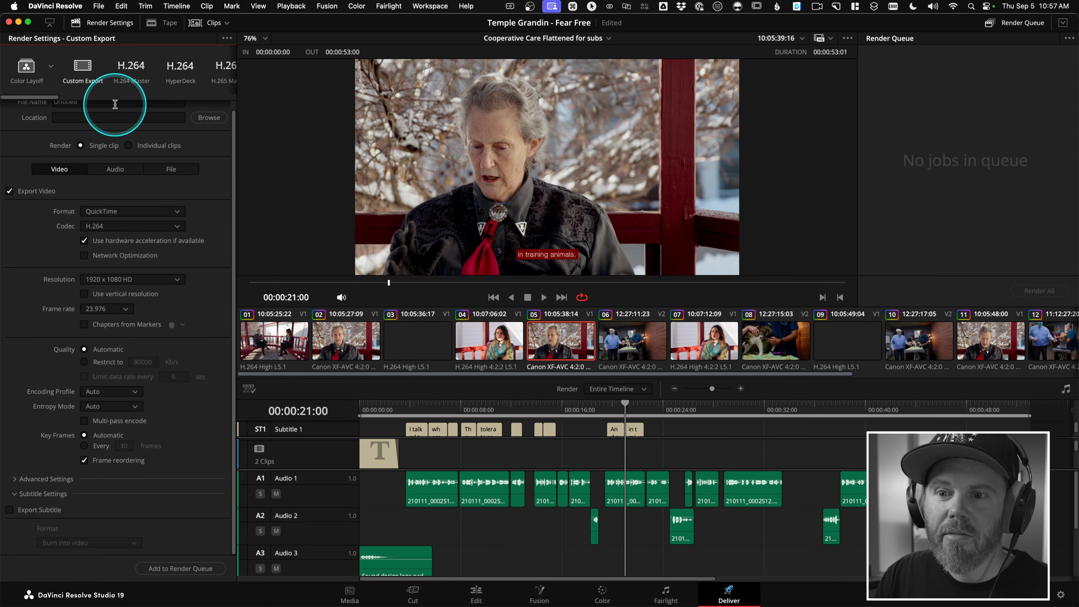
left_click(14, 494)
left_click(14, 502)
scroll(166, 502, "down", 2)
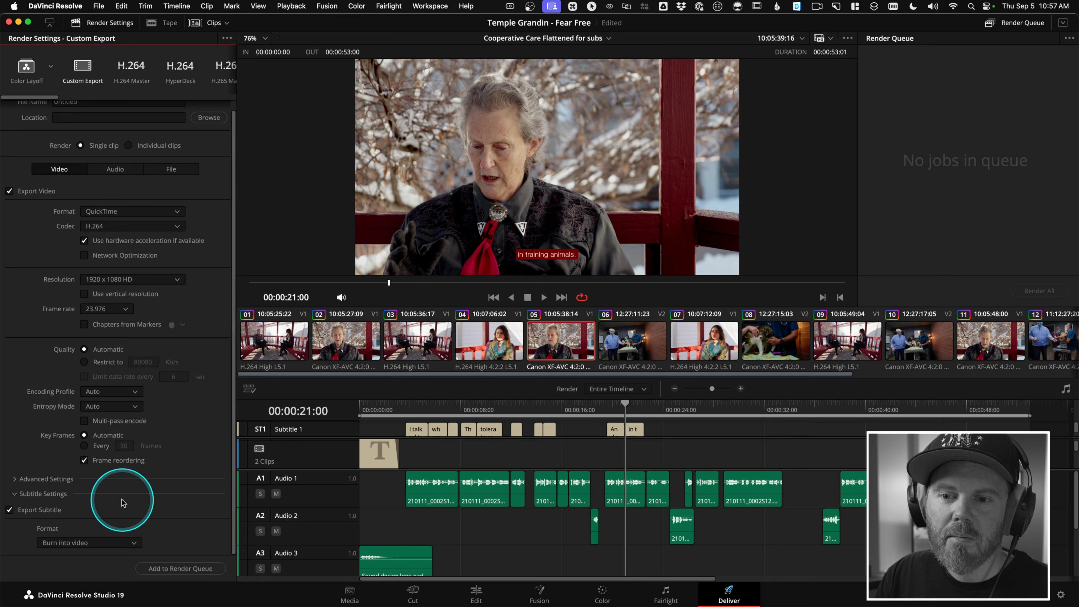
left_click(73, 544)
left_click(69, 579)
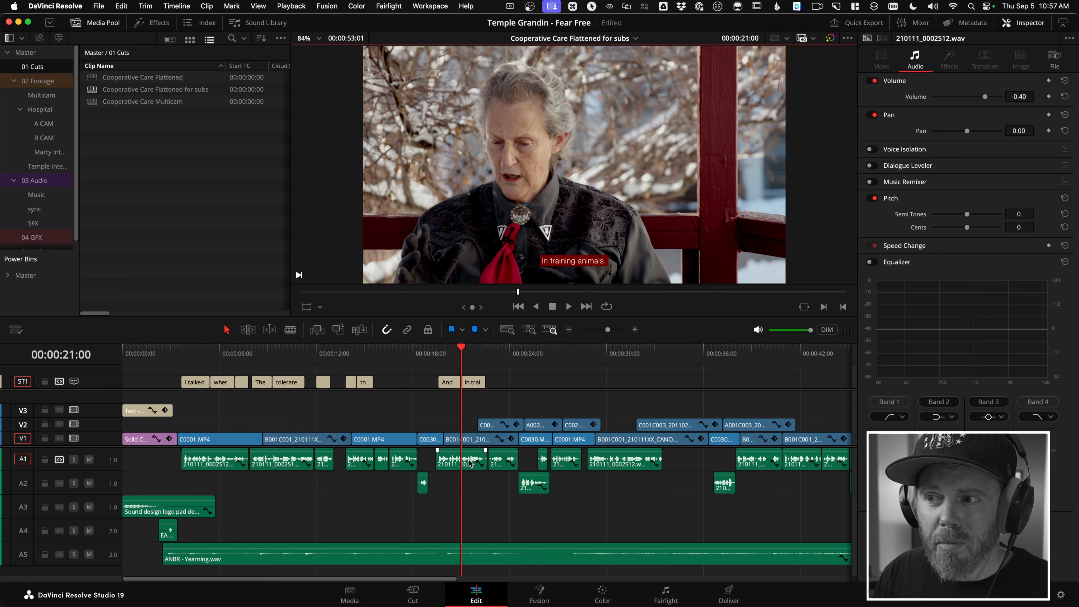
- Return to the Edit page and enlarge the viewer image to 123% around the caption to examine its styling
left_click(573, 251)
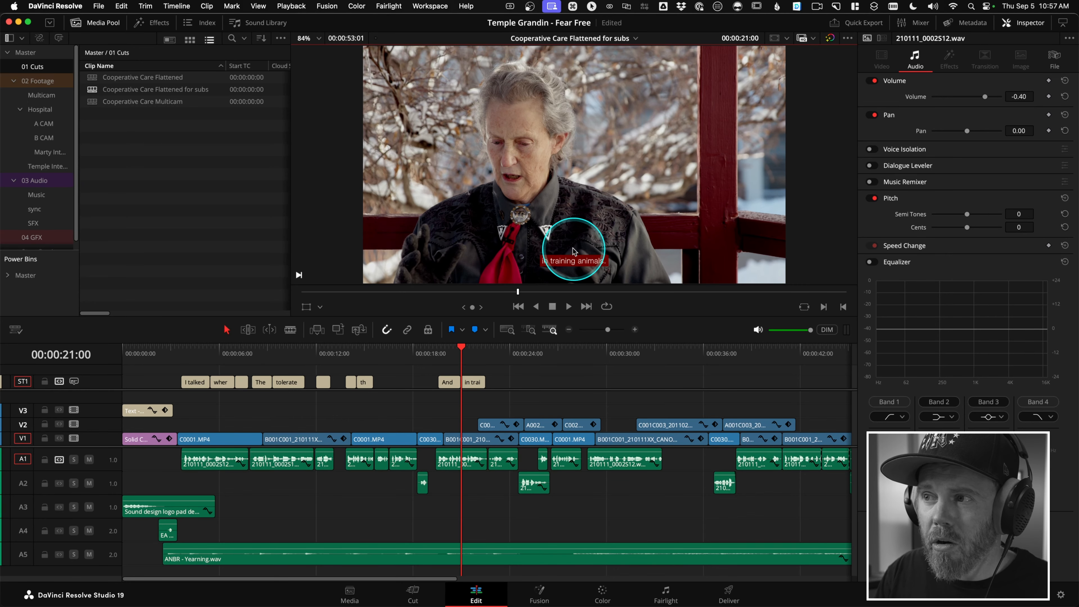
scroll(568, 255, "up", 4)
left_click_drag(568, 254, 566, 130)
scroll(567, 144, "up", 2)
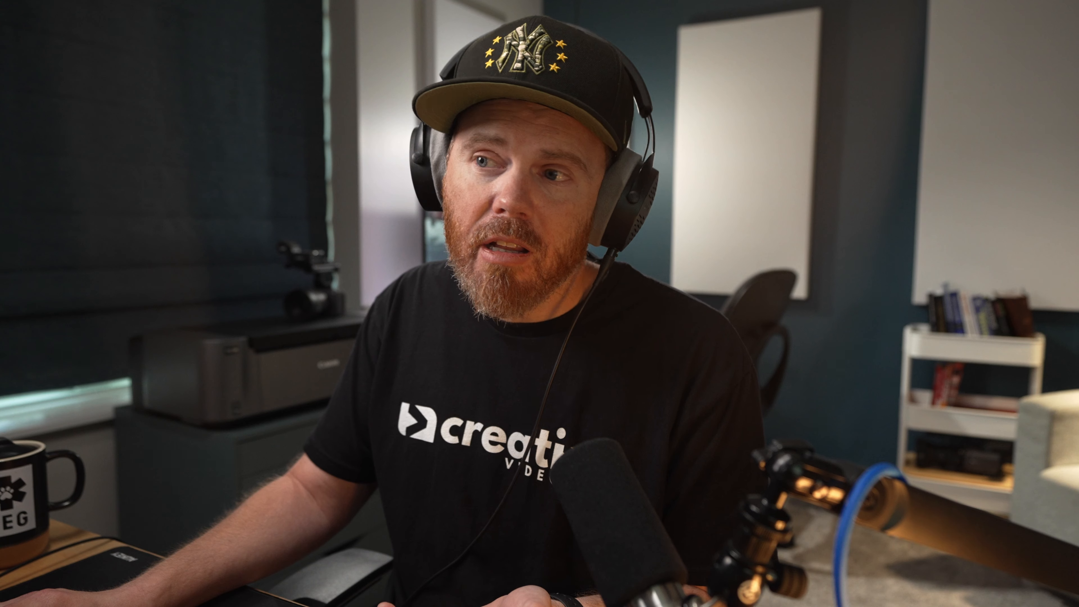
- Increase the Subtitle 1 track's height and export it without formatting to the Desktop as Subtitle 1.srt, replacing the existing file
mouse_move(108, 385)
left_mouse_down()
mouse_move(97, 386)
mouse_move(99, 423)
mouse_move(106, 374)
left_mouse_up()
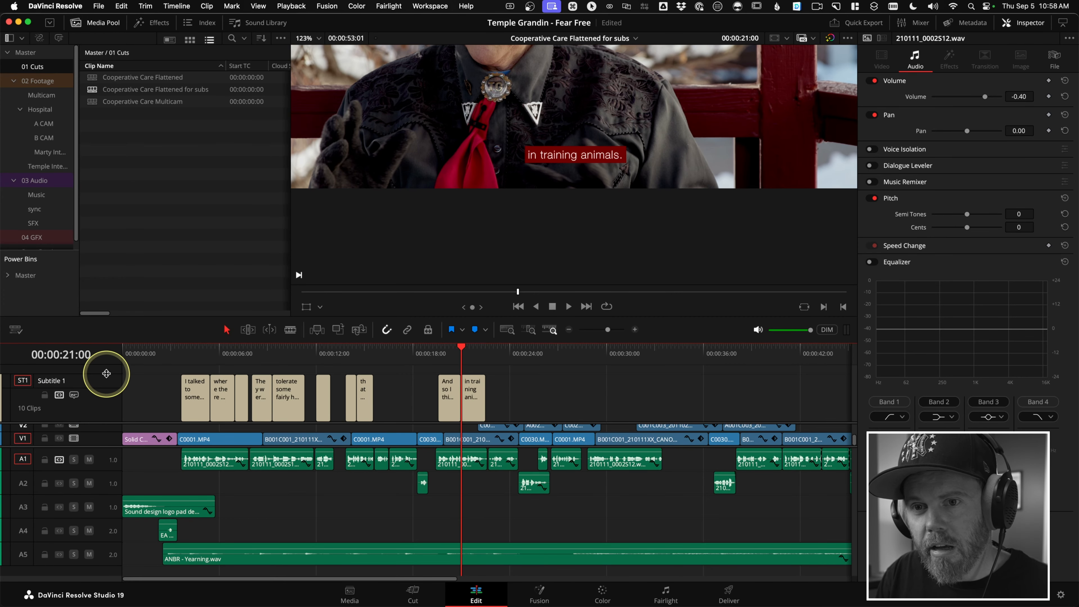
right_click(96, 405)
left_click(135, 487)
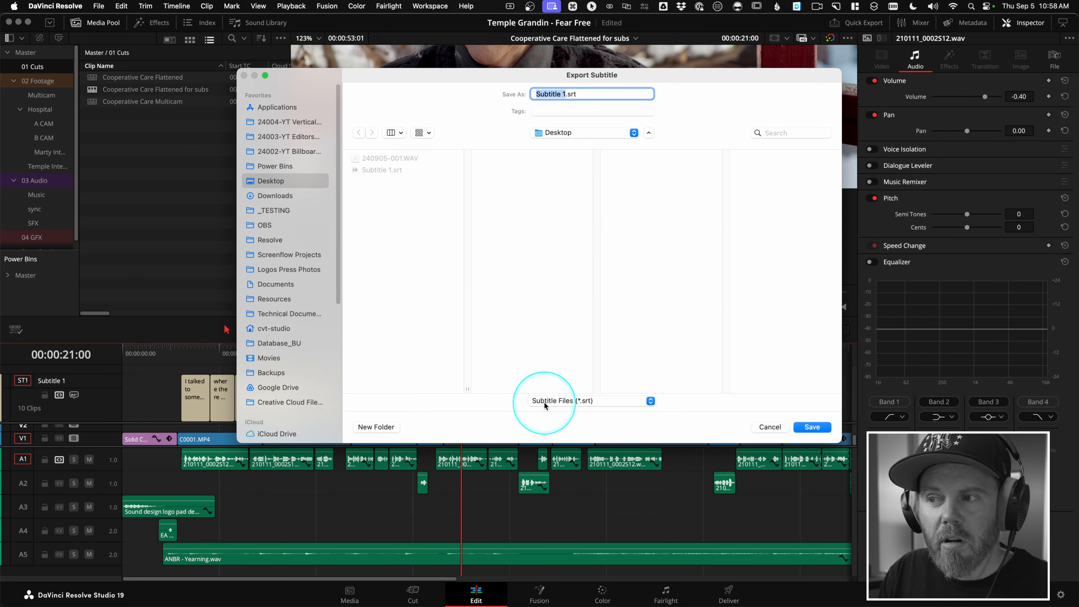
left_click(608, 404)
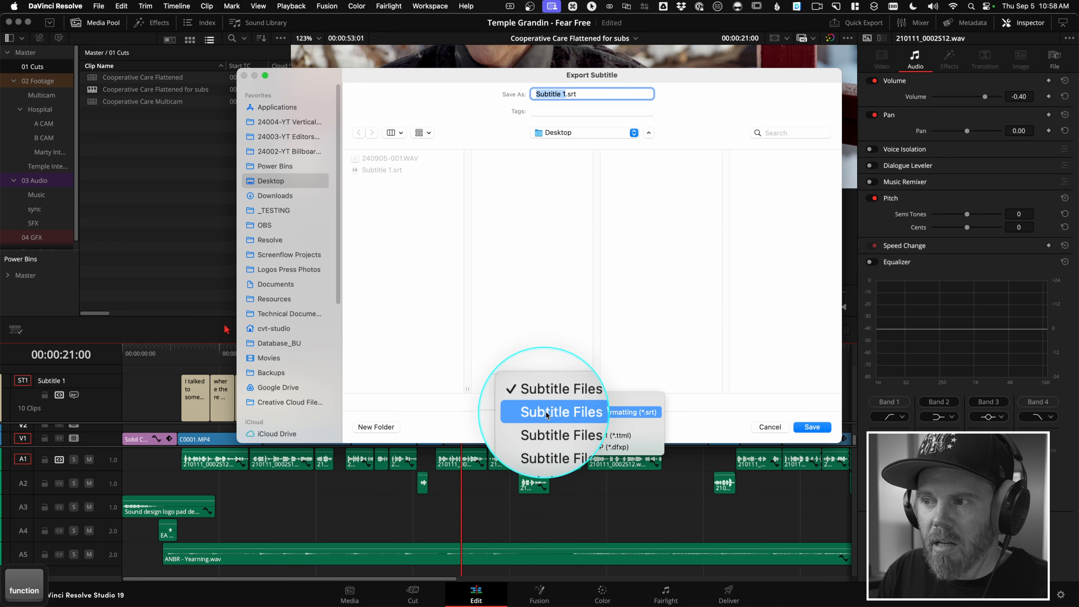
left_click(629, 416)
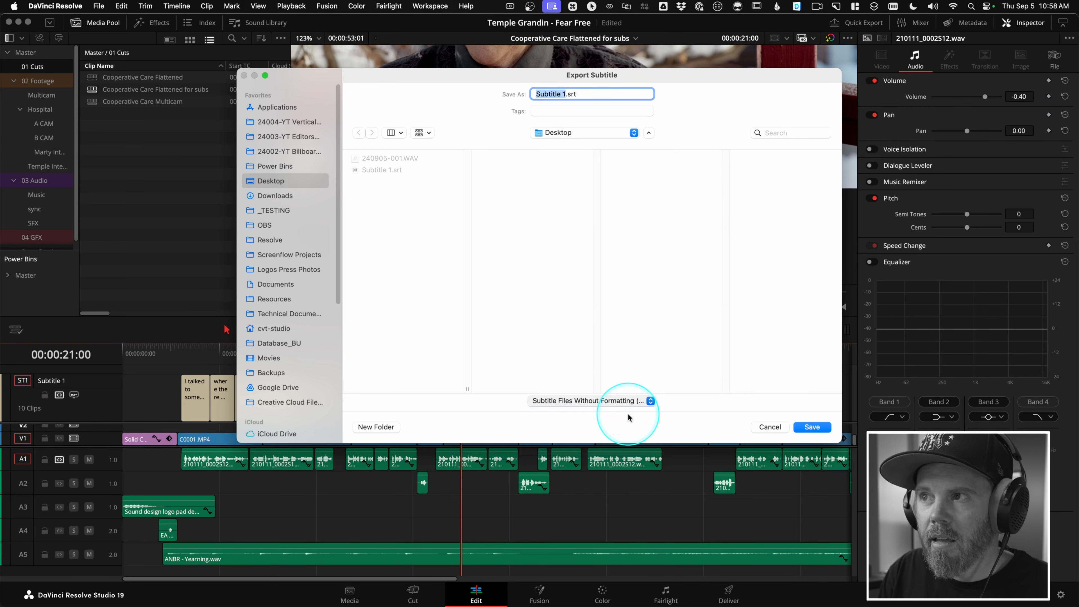
left_click(812, 427)
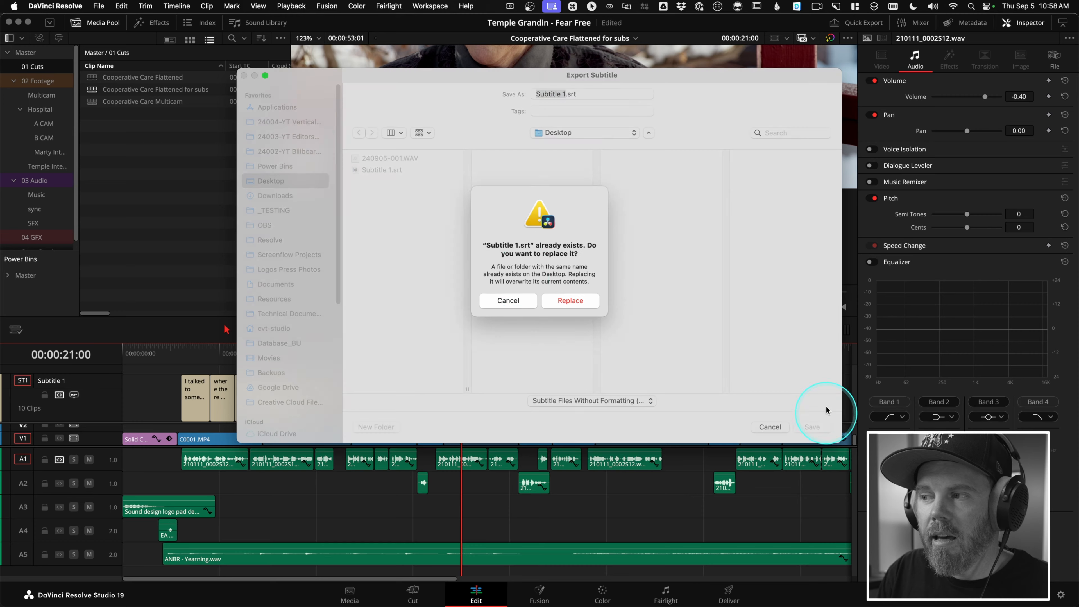
left_click(582, 312)
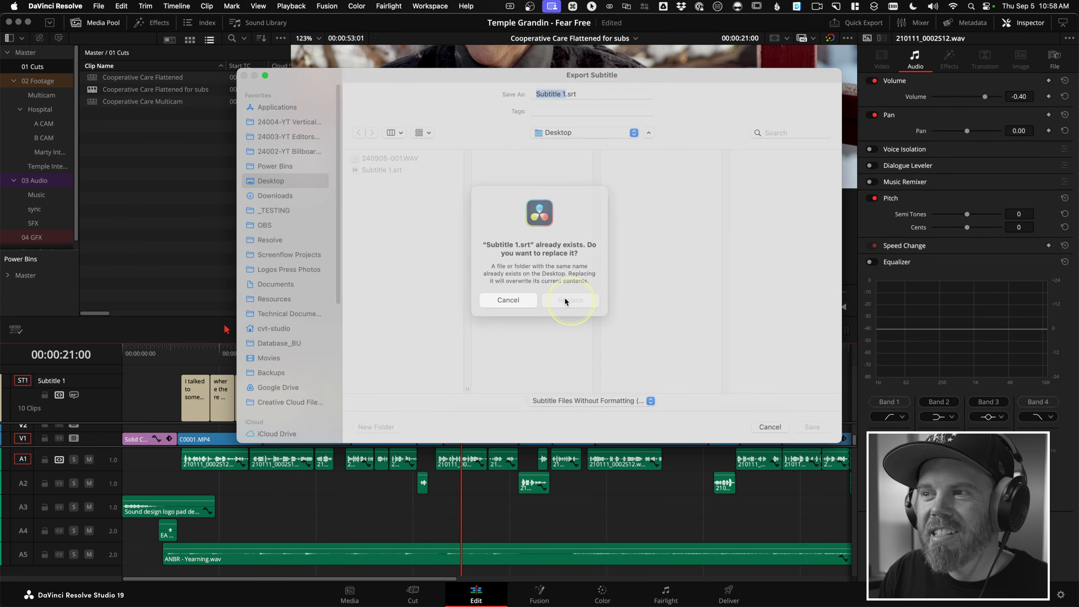
- Switch to Finder and open the exported Subtitle 1.srt from the Desktop to read its contents
key("cmd+Tab")
key("super+Tab")
key("super+Tab")
key("super+Tab")
key("super+Tab")
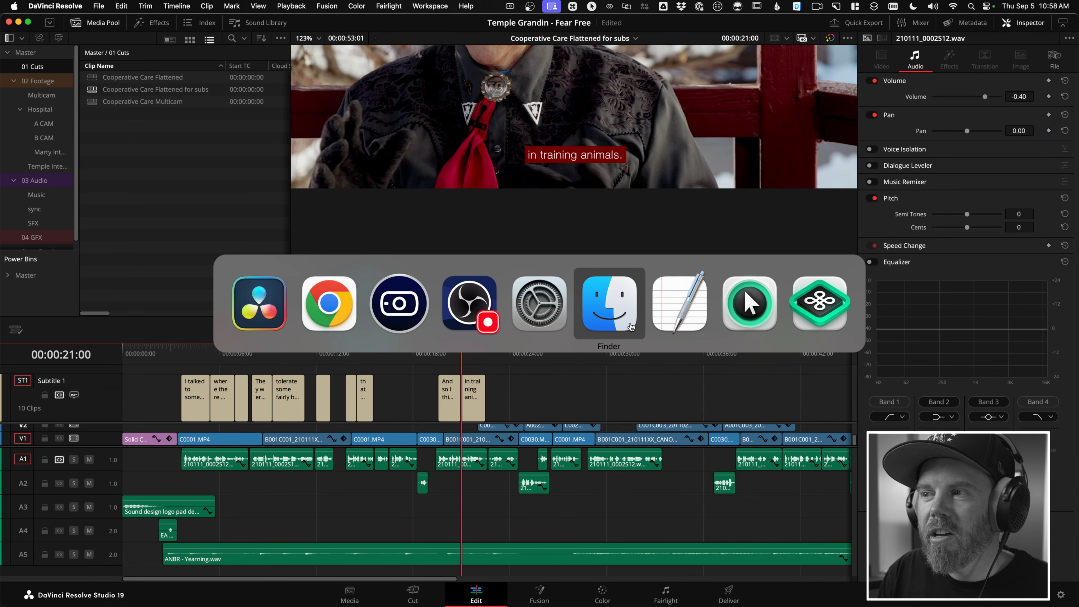
key("shift+super+d")
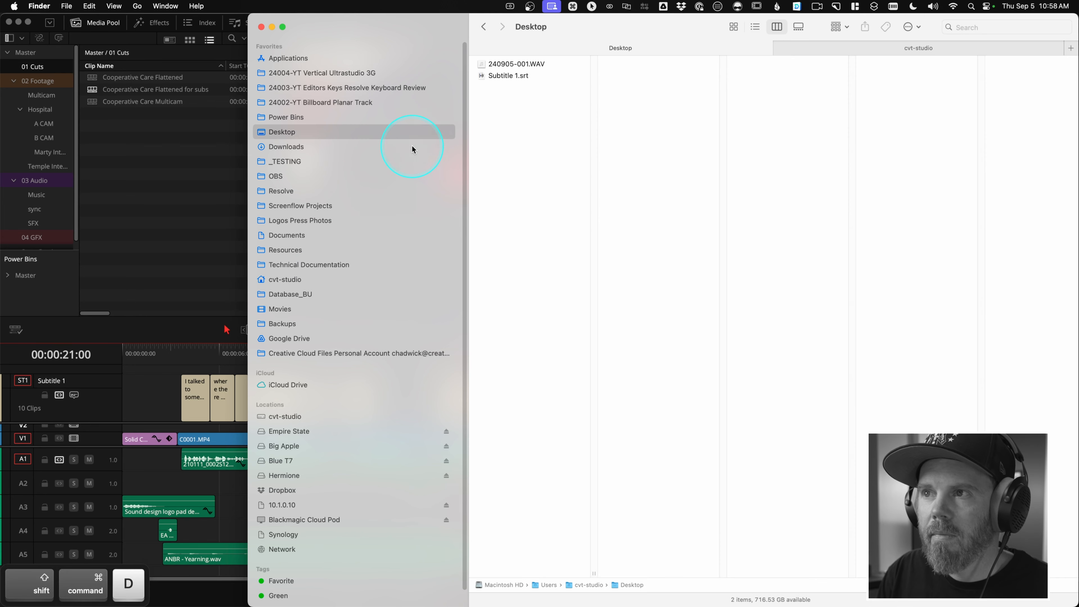
right_click(508, 75)
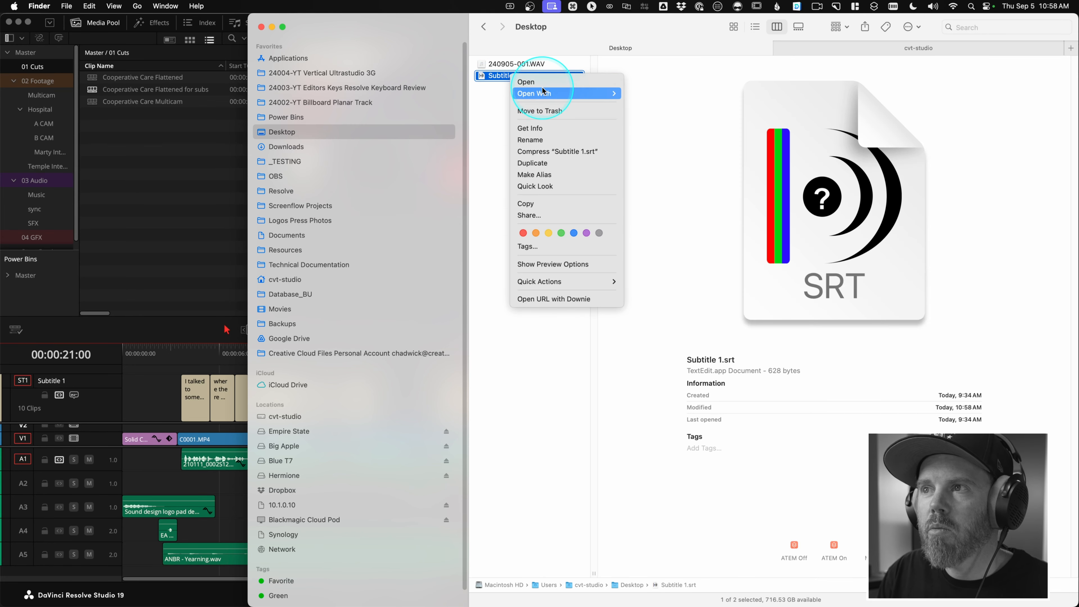
mouse_move(565, 93)
left_click(657, 94)
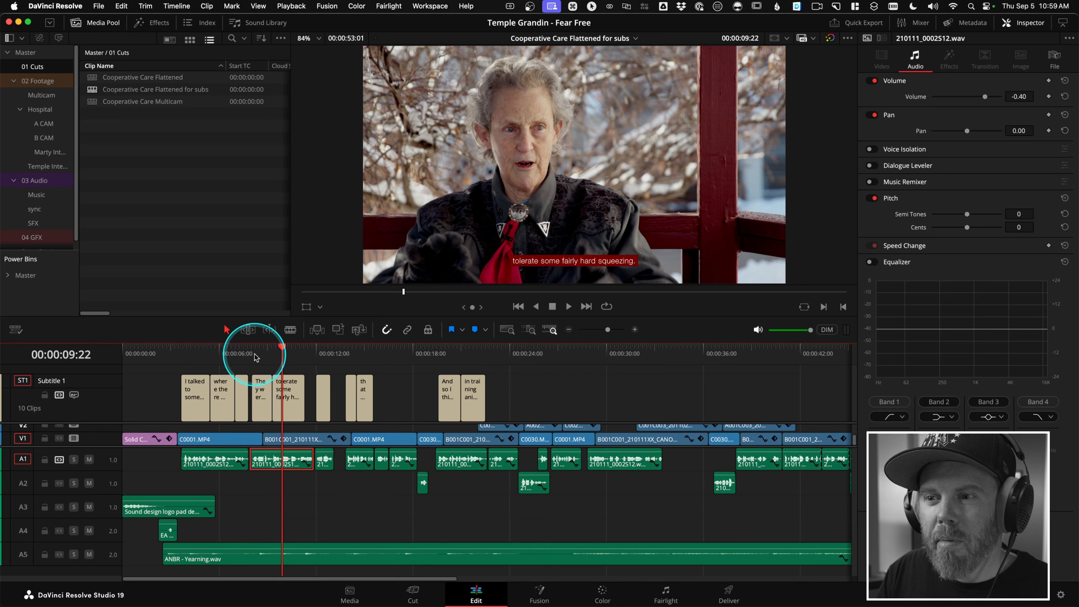
- Solo audio track A1 and play the captions from "They were training the puppies to" to check them against the dialogue
left_click(256, 356)
key("space")
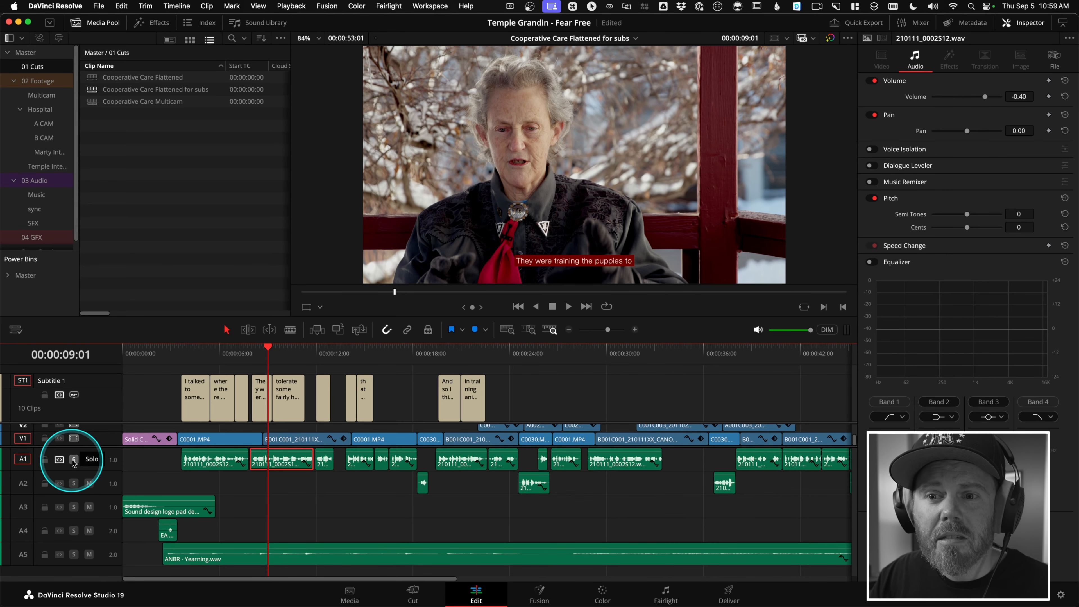
left_click(73, 461)
left_click(257, 356)
key("space")
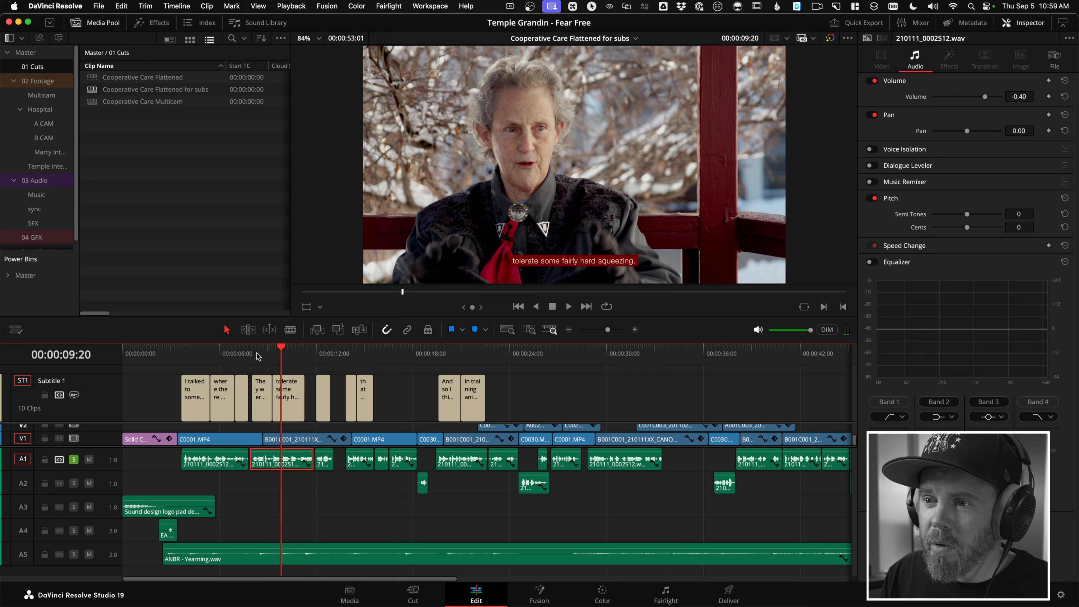
left_click(296, 353)
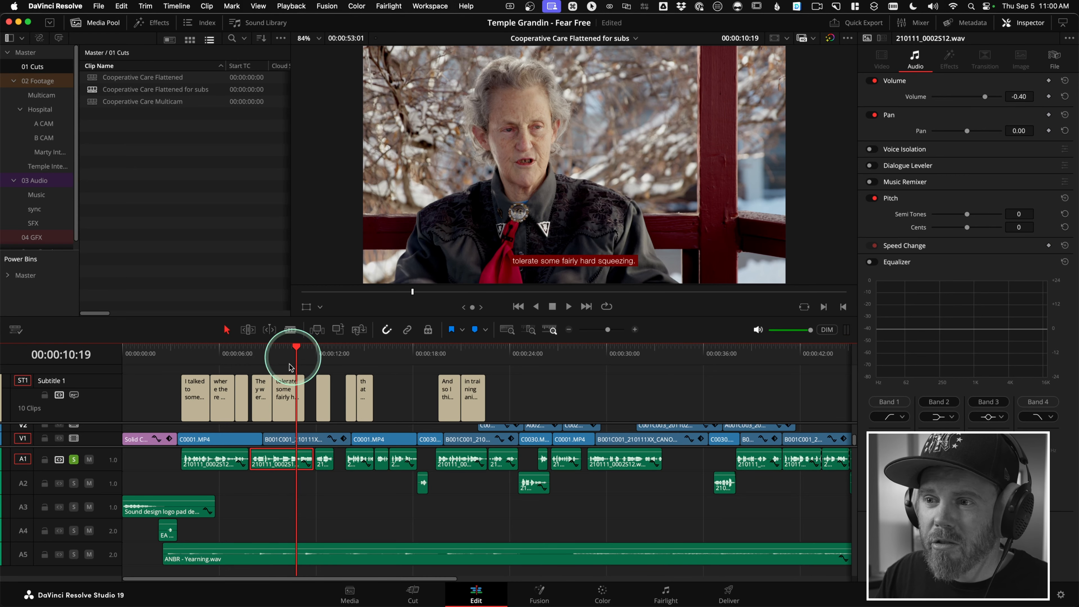
left_click(292, 383)
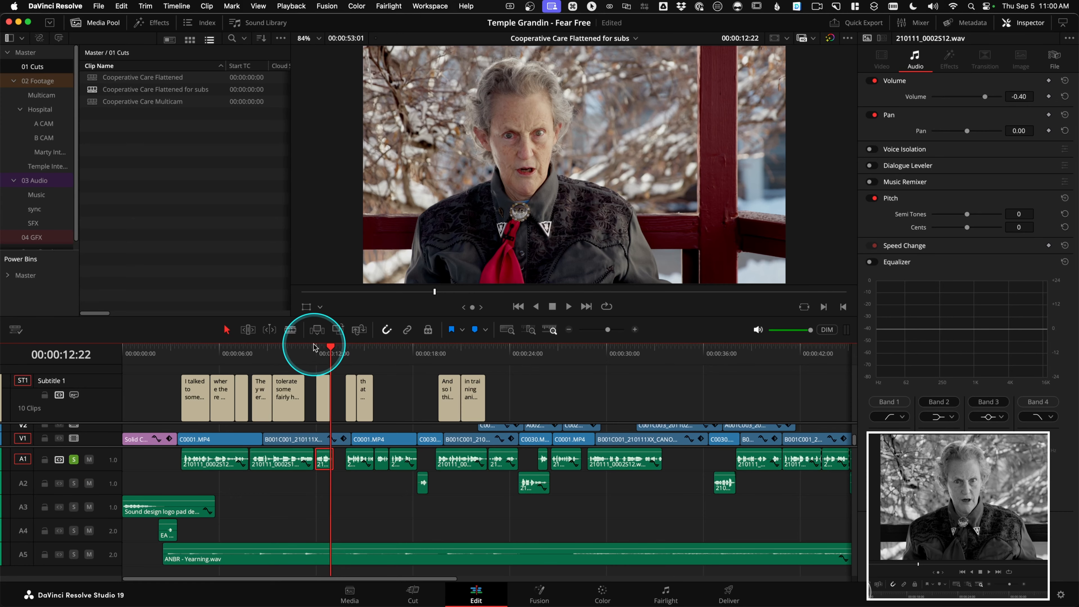
- Mark the A1 clip at 00:00:30:07 and create subtitles from its audio using Auto language, Subtitle Default, 42 characters and single lines
left_click(339, 353)
left_click_drag(339, 353, 613, 367)
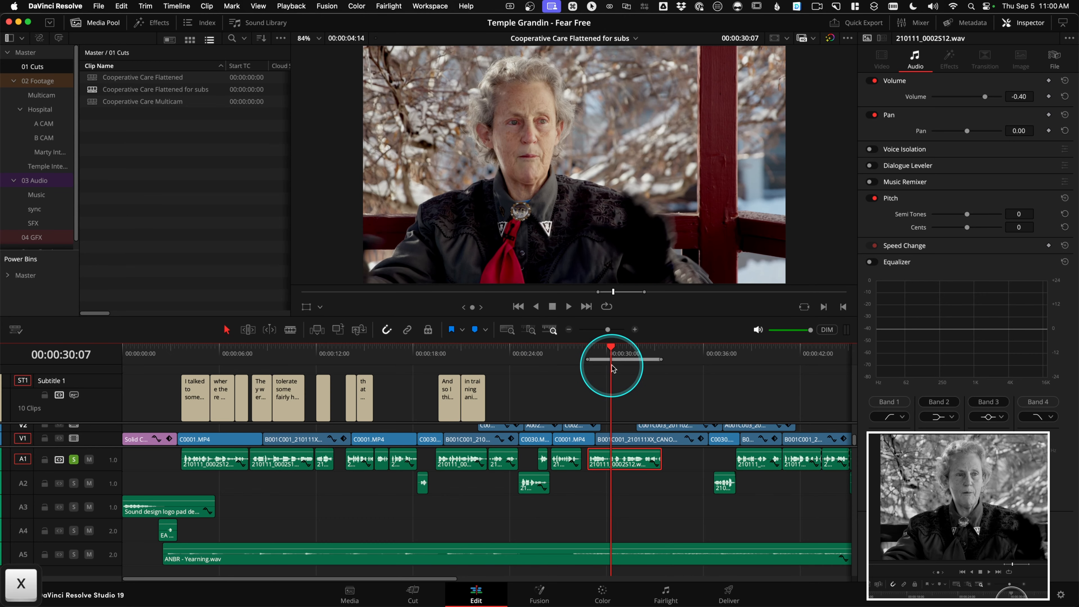
key("shift+super+t")
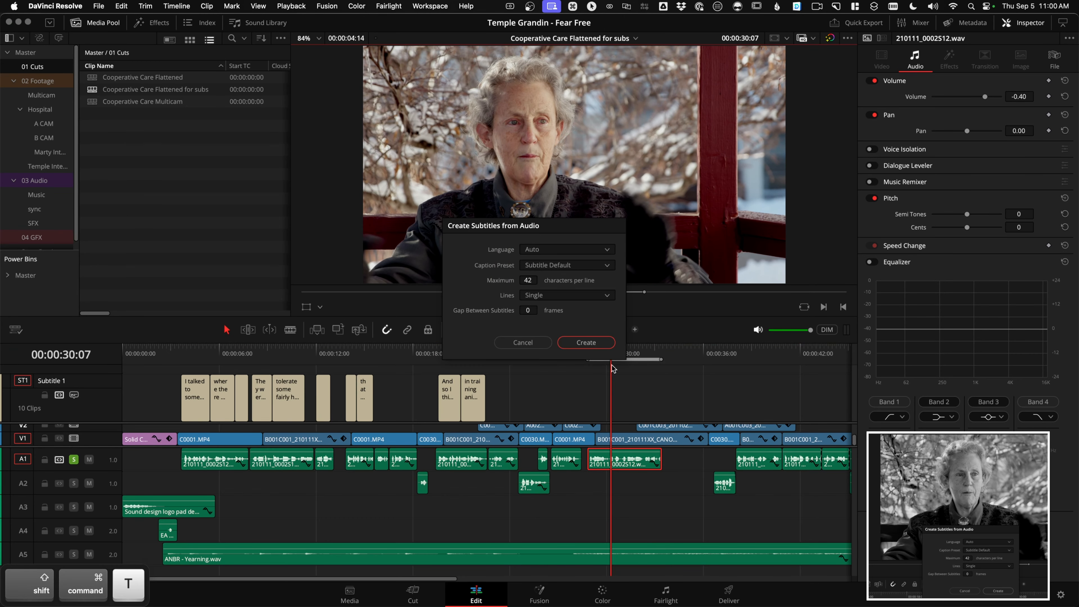
key("Return")
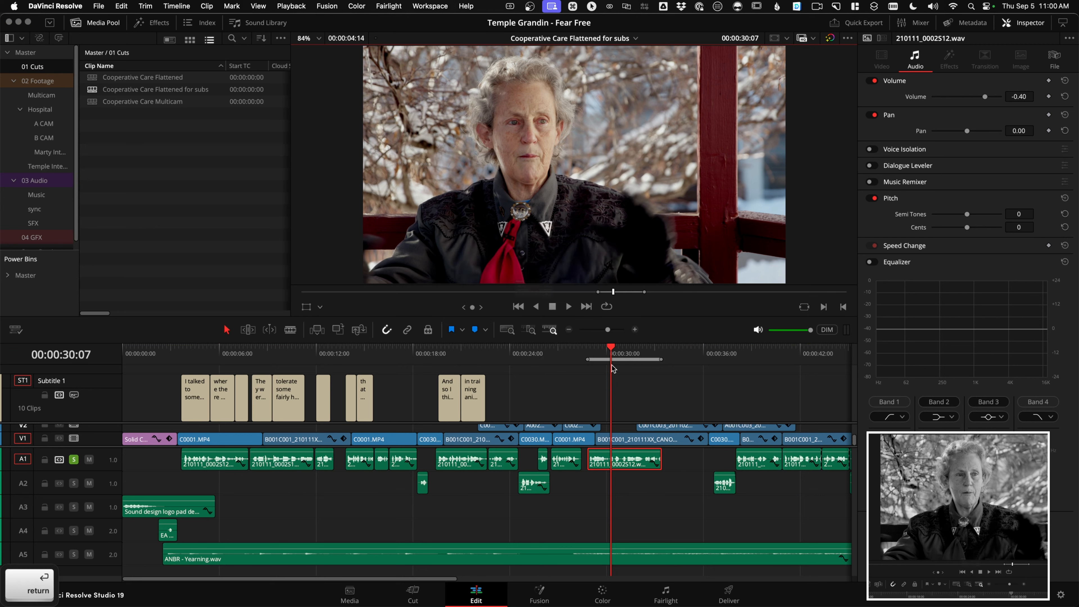